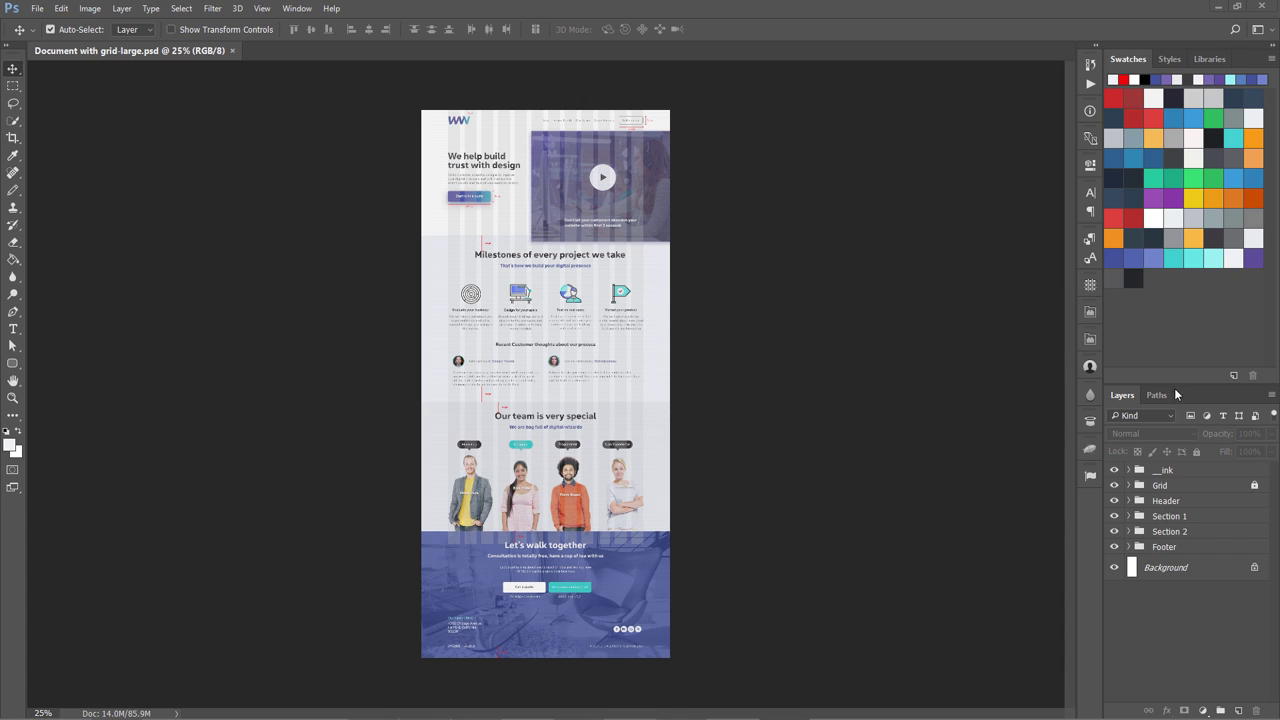
- Make the Layers panel taller and wider, and set layer thumbnails to medium size in Panel Options
drag(1175, 389, 1172, 351)
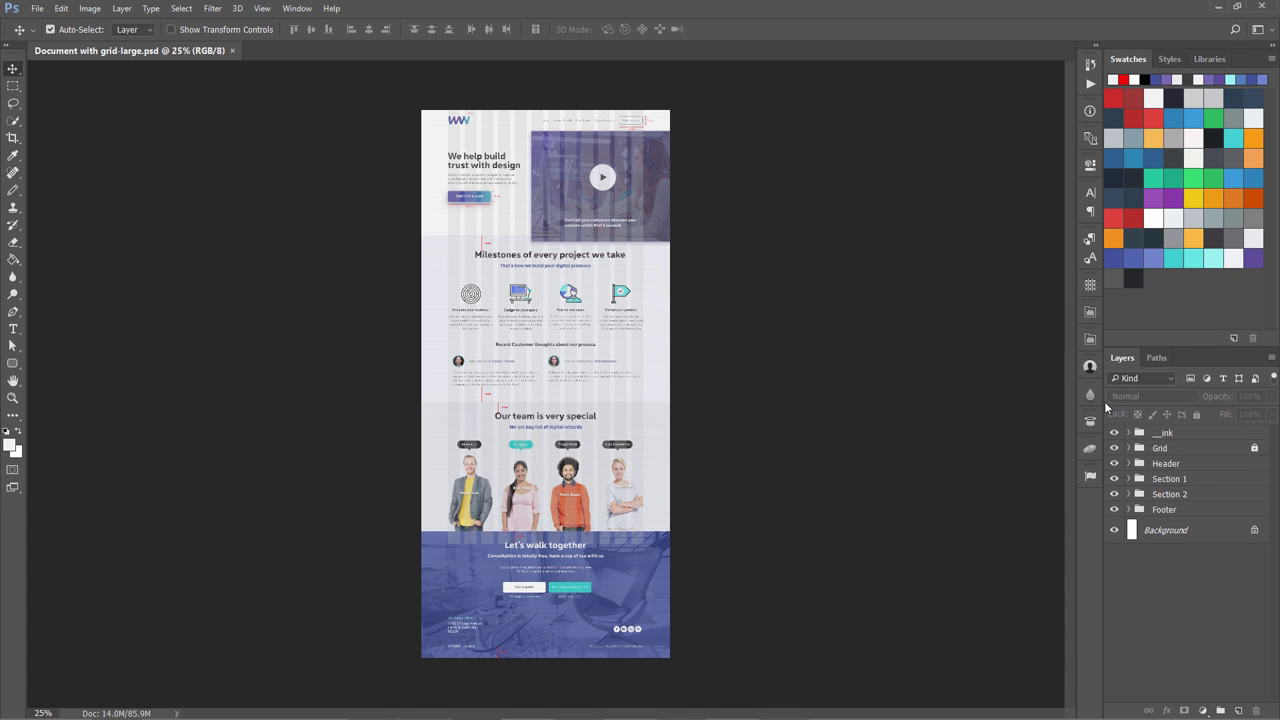
drag(1097, 402, 968, 403)
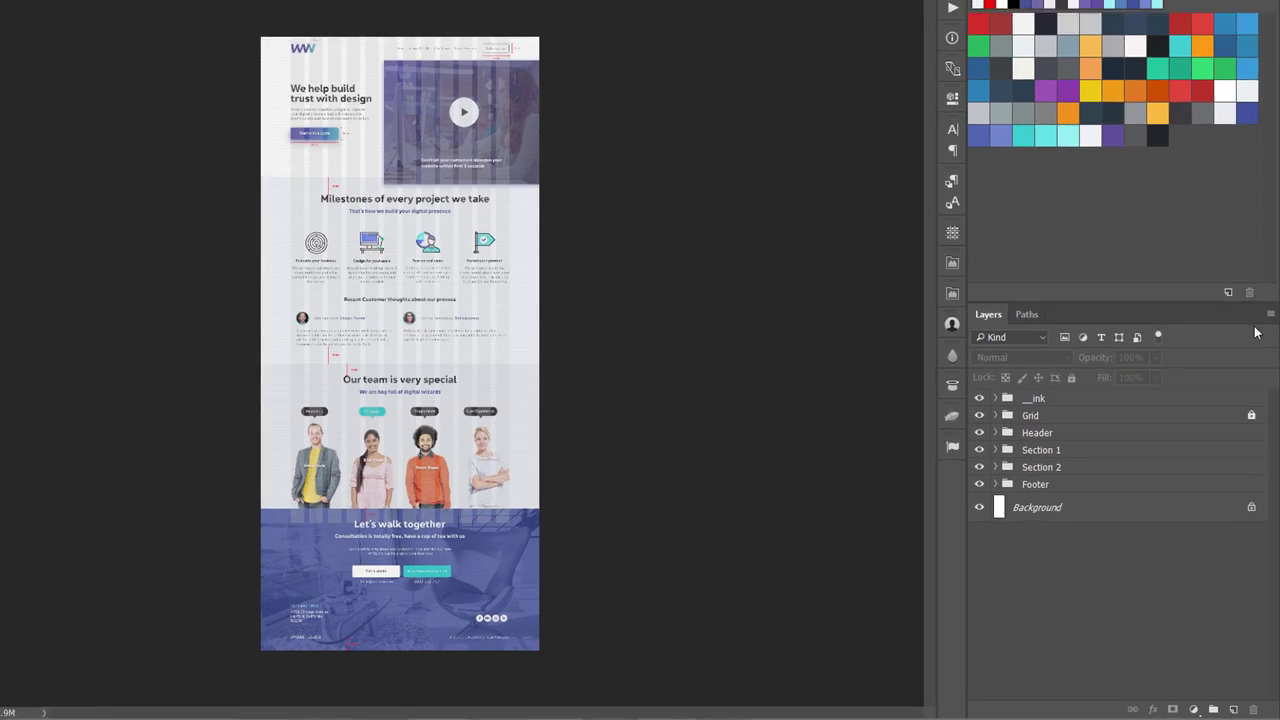
click(1270, 313)
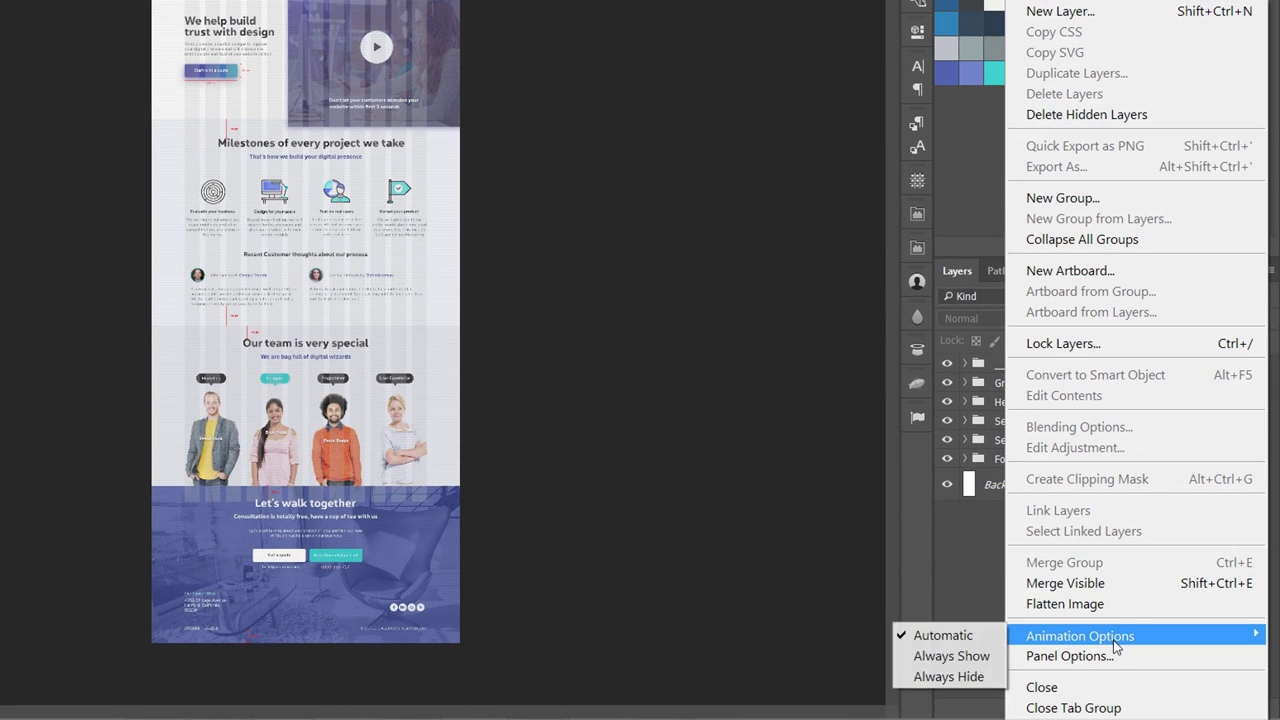
click(1114, 658)
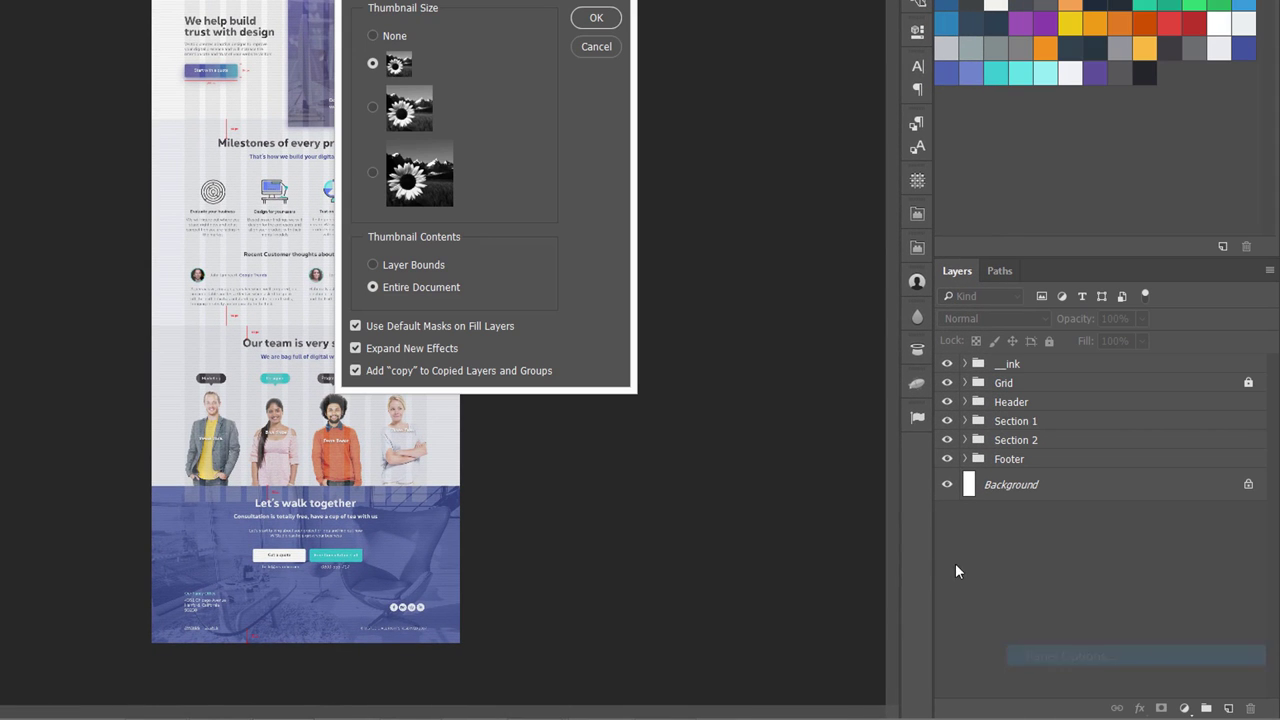
click(375, 110)
click(592, 18)
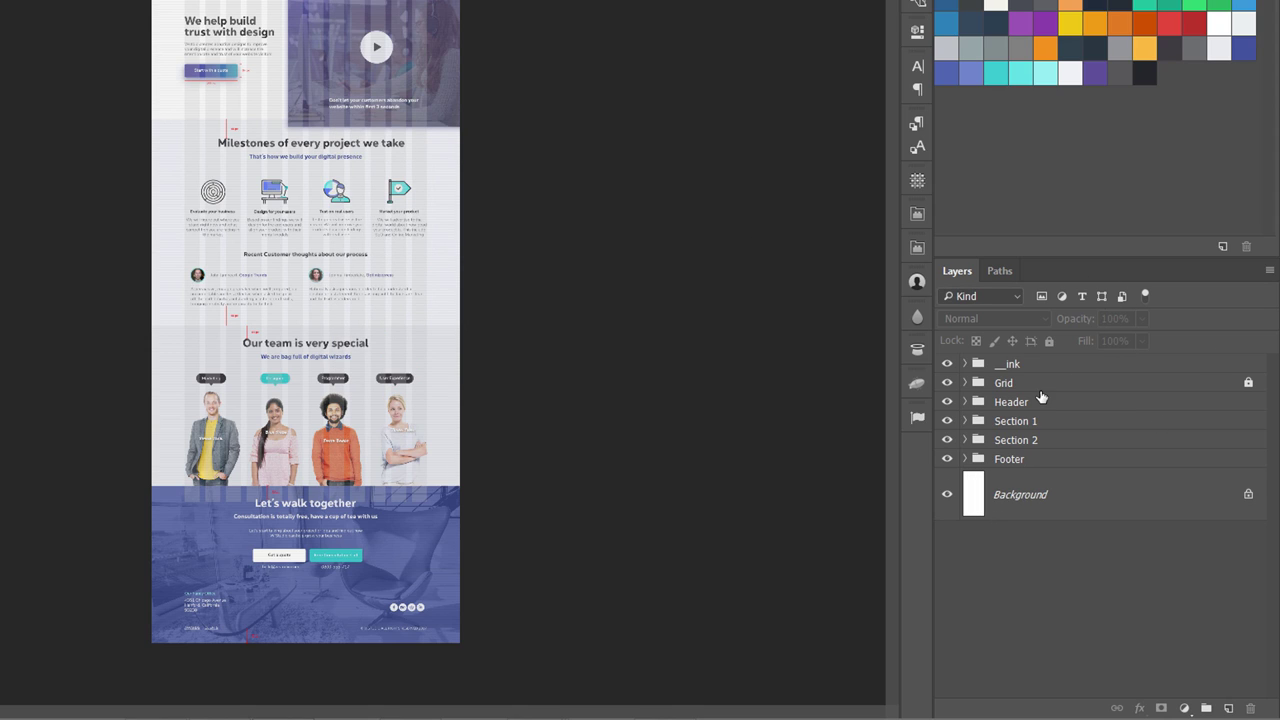
- Append '-specs' to the __ink group's name so it reads __ink-specs
click(1014, 366)
double_click(1014, 366)
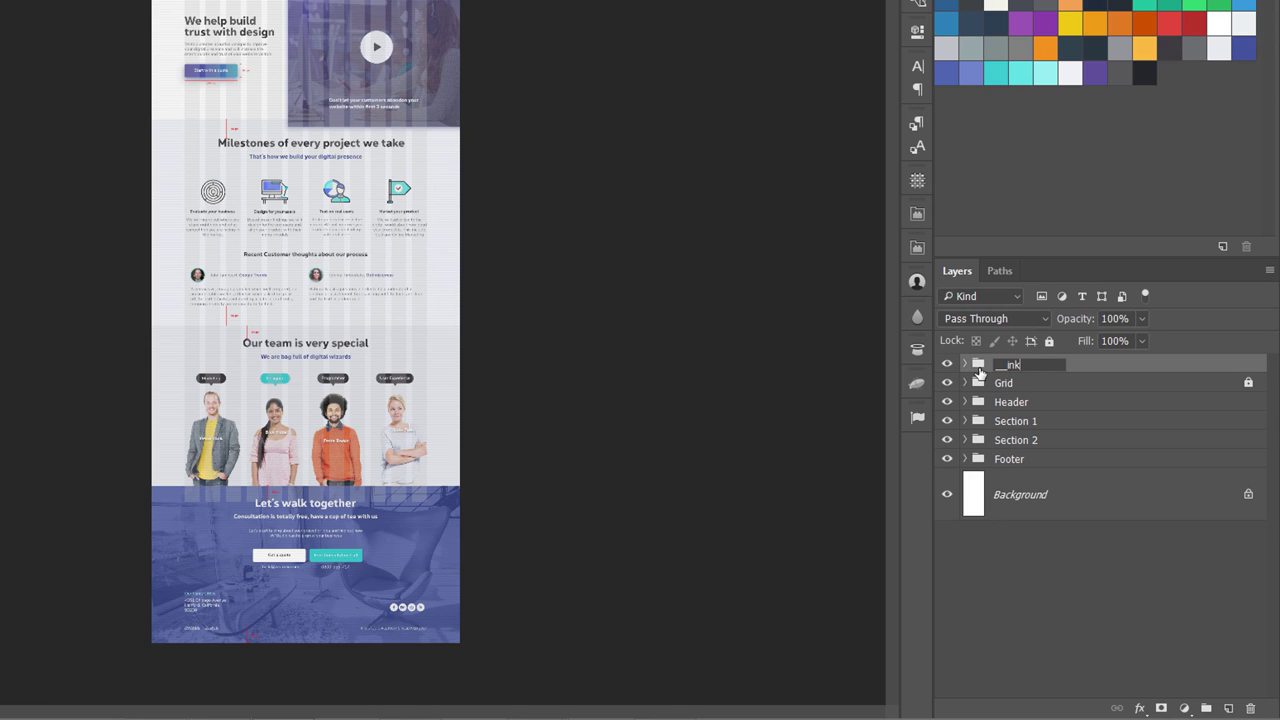
key(Return)
double_click(1014, 366)
click(1026, 365)
text(-specs)
key(Return)
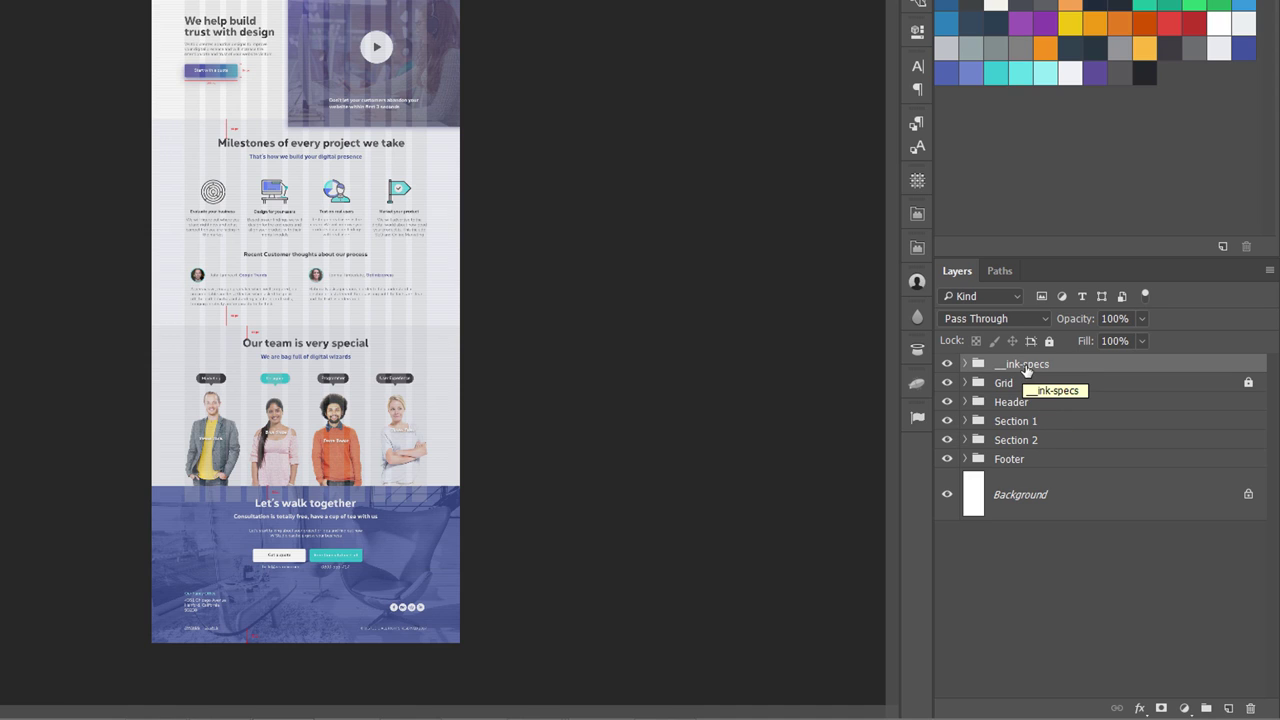
- Zoom and pan to the hero section, toggling __ink-specs off and on to check its red spacing markers
click(947, 364)
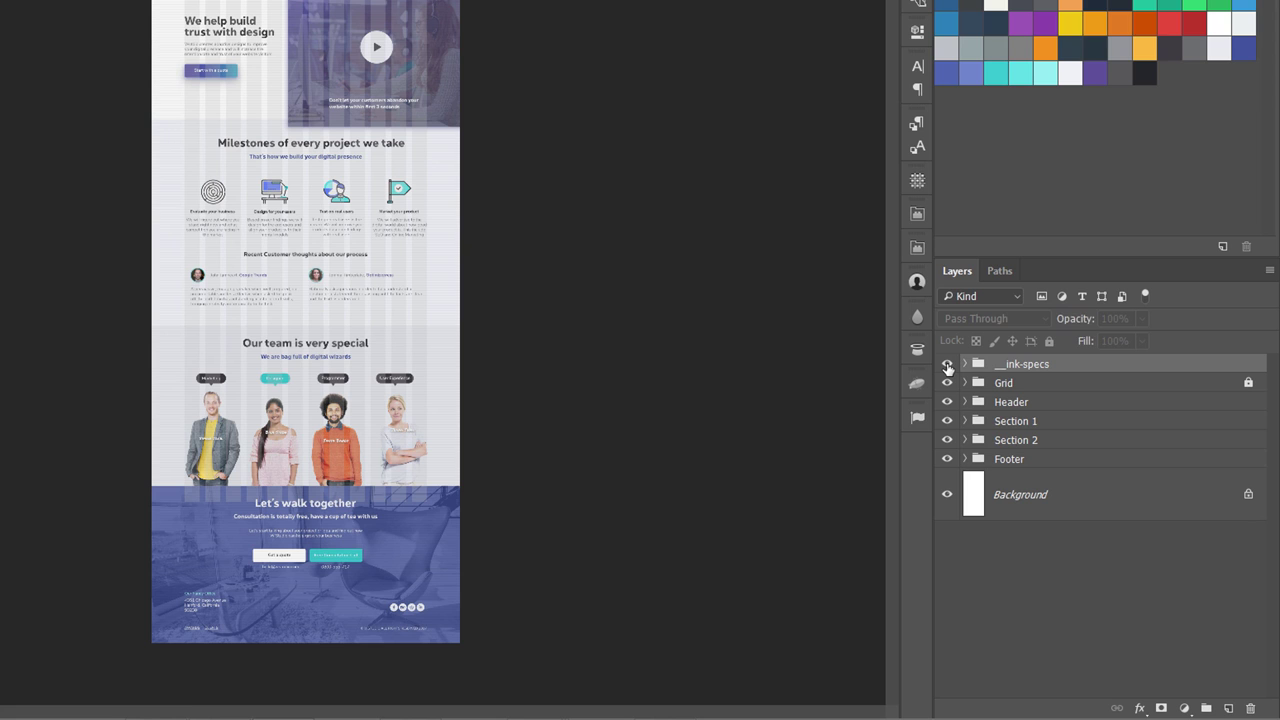
click(947, 364)
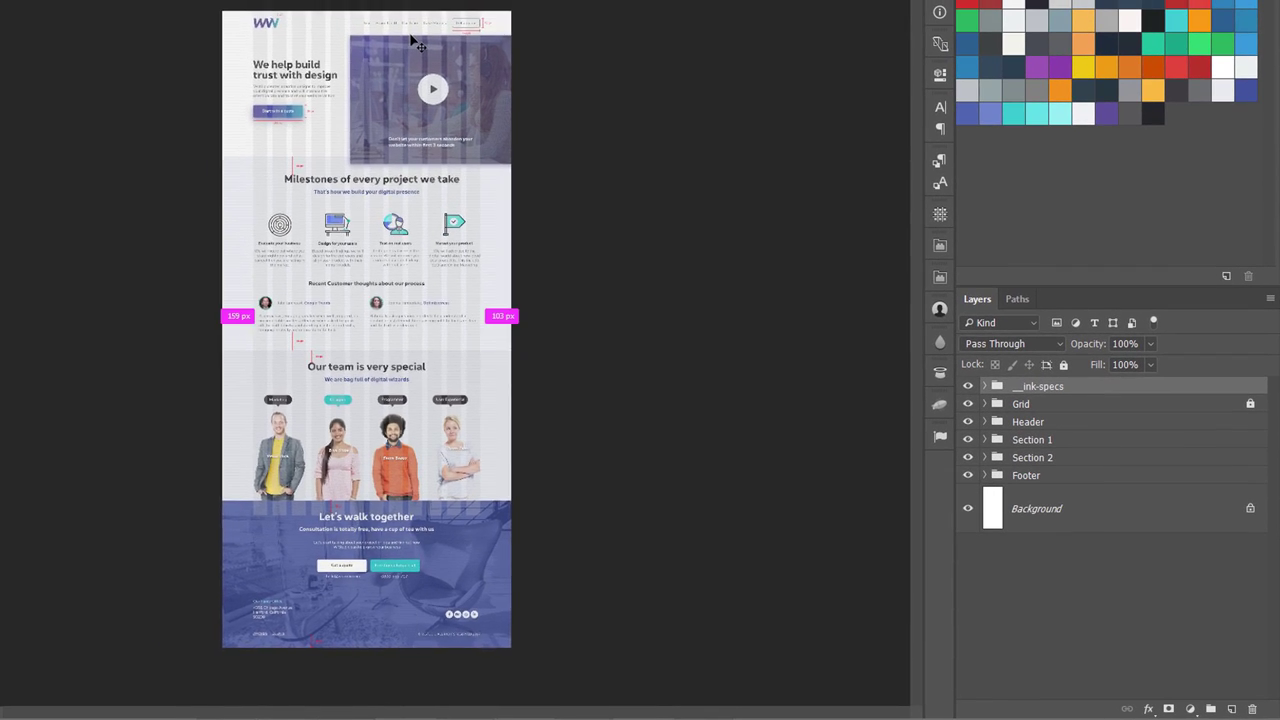
key(ctrl+plus)
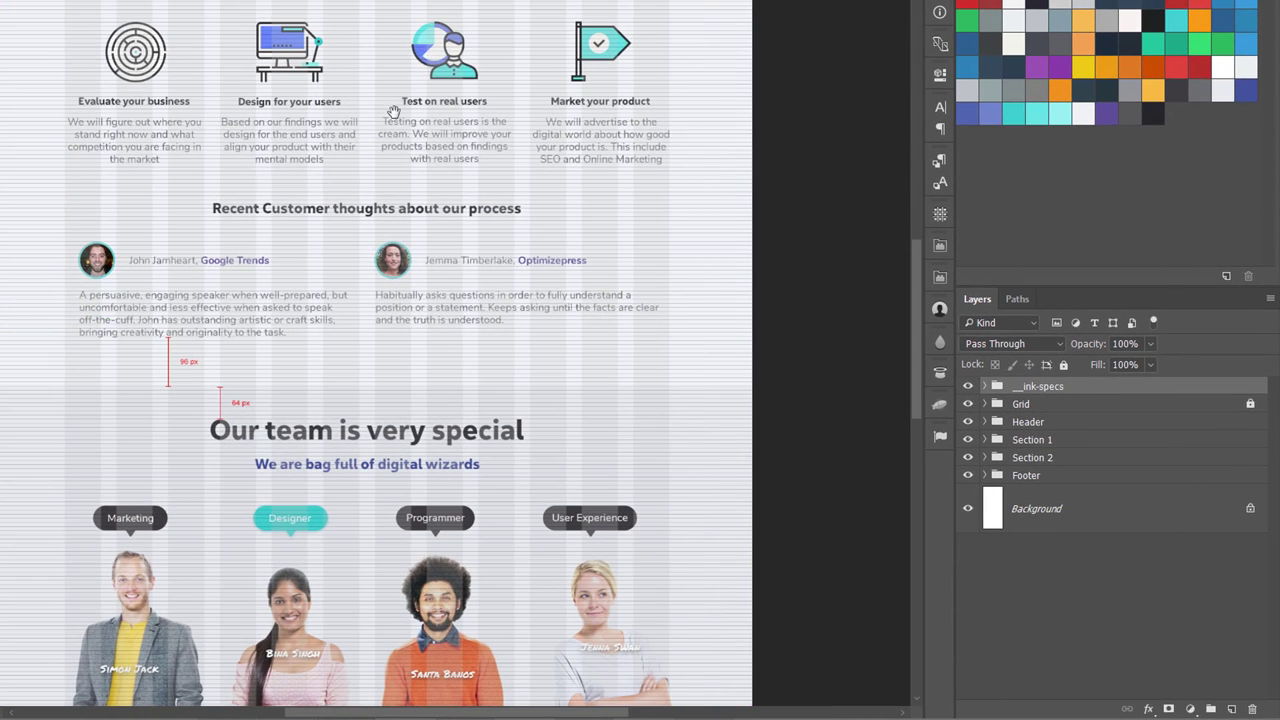
drag(394, 112, 396, 388)
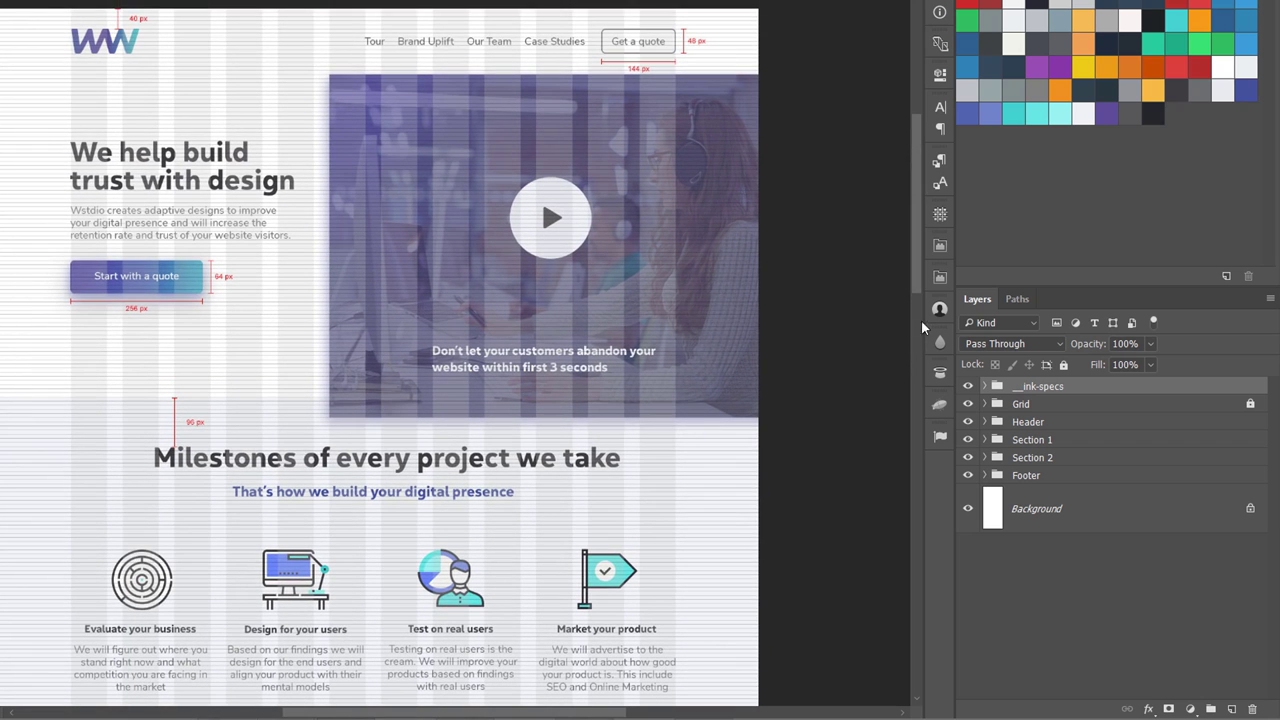
click(967, 386)
click(967, 386)
click(967, 386)
click(967, 386)
- Expand the Grid group, toggle the 1200-grid overlay off and on, and select vertical grid
click(1030, 405)
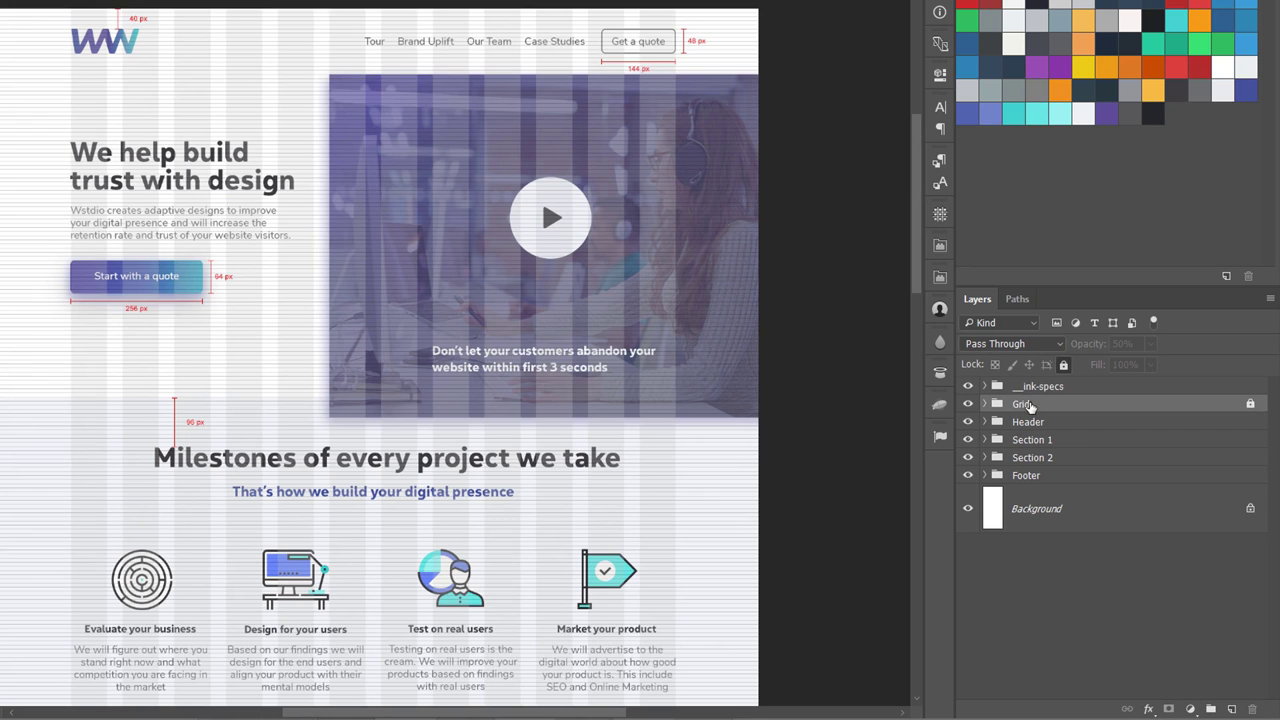
click(984, 404)
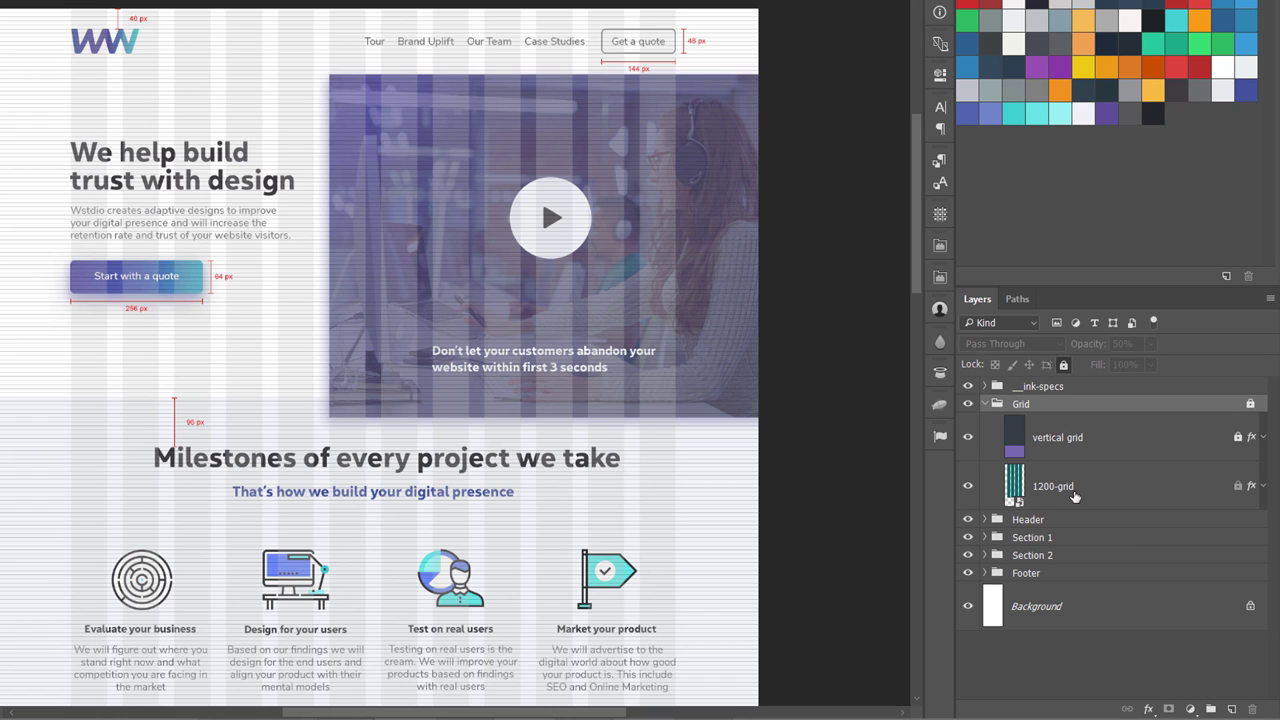
click(1062, 493)
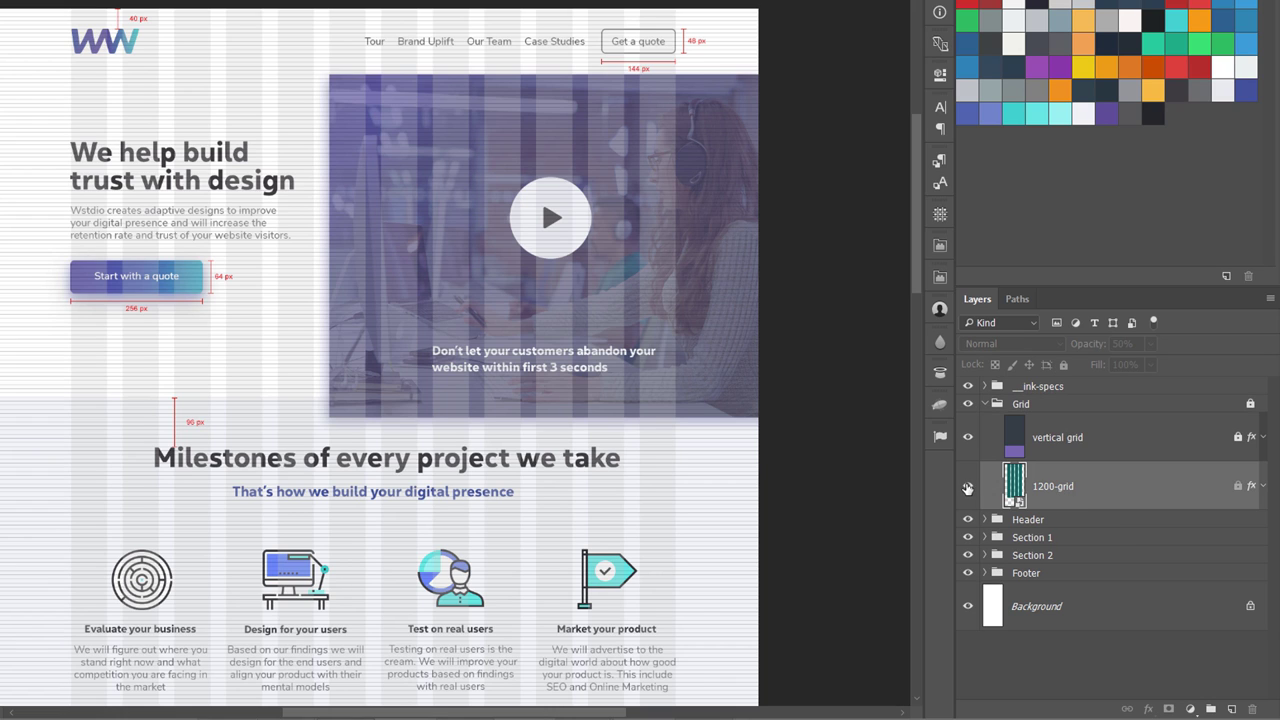
click(967, 486)
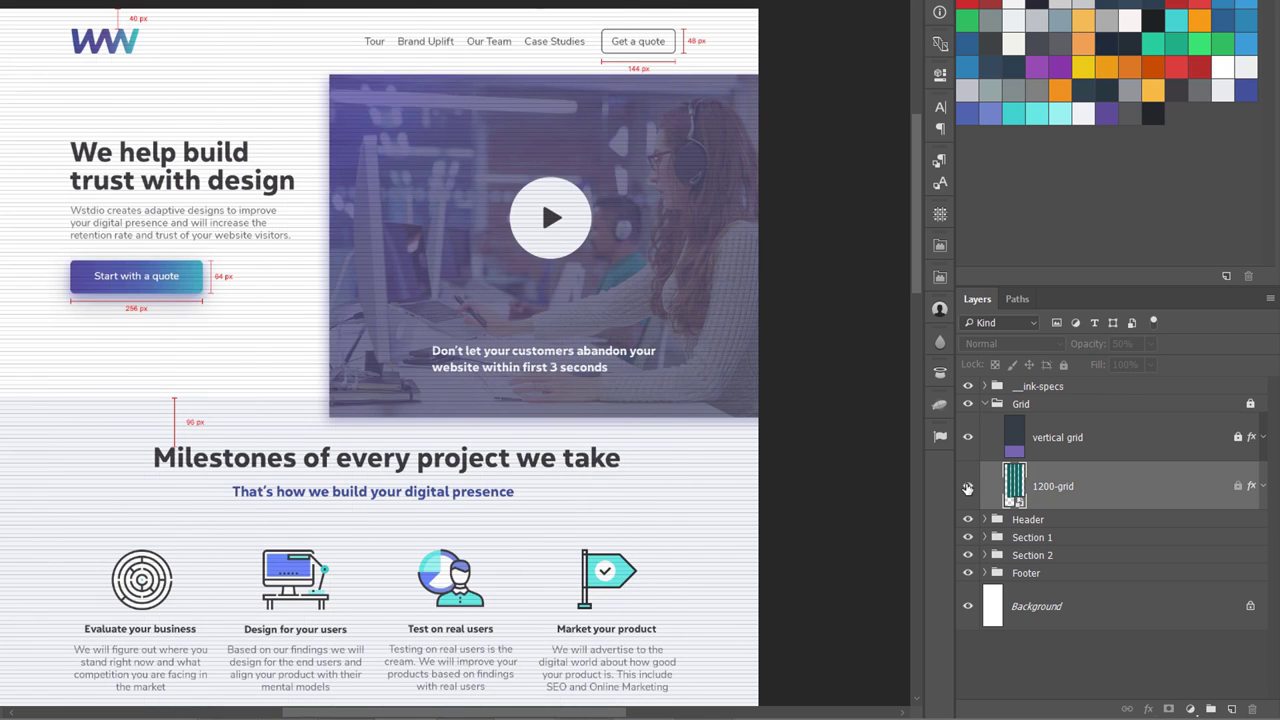
click(967, 486)
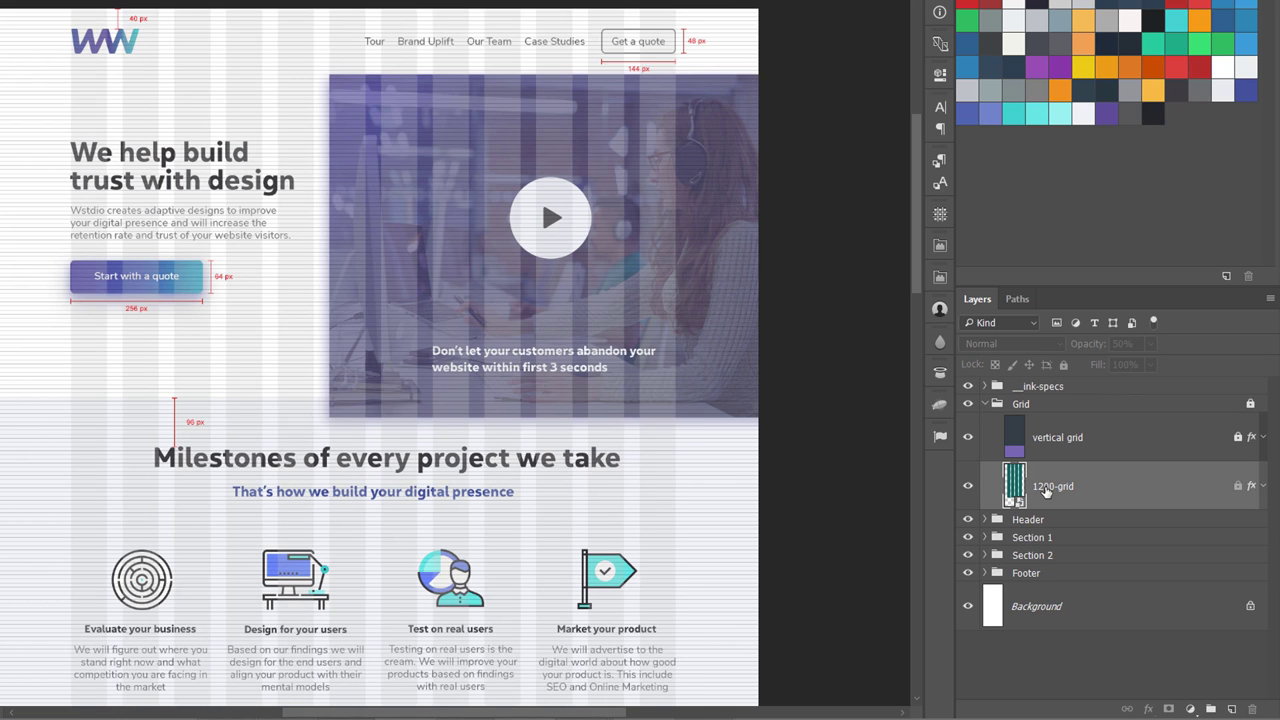
click(1045, 441)
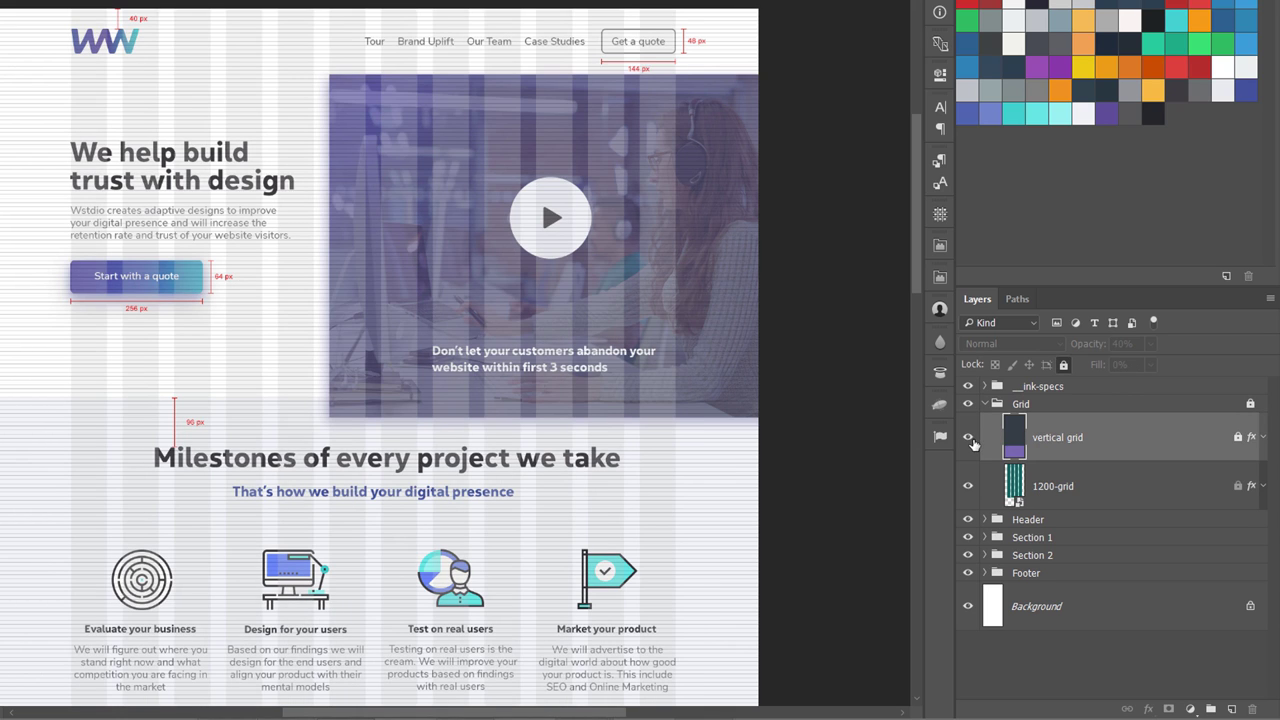
- Rename the vertical grid layer to '8point vertical grid'
double_click(1074, 440)
text(8po)
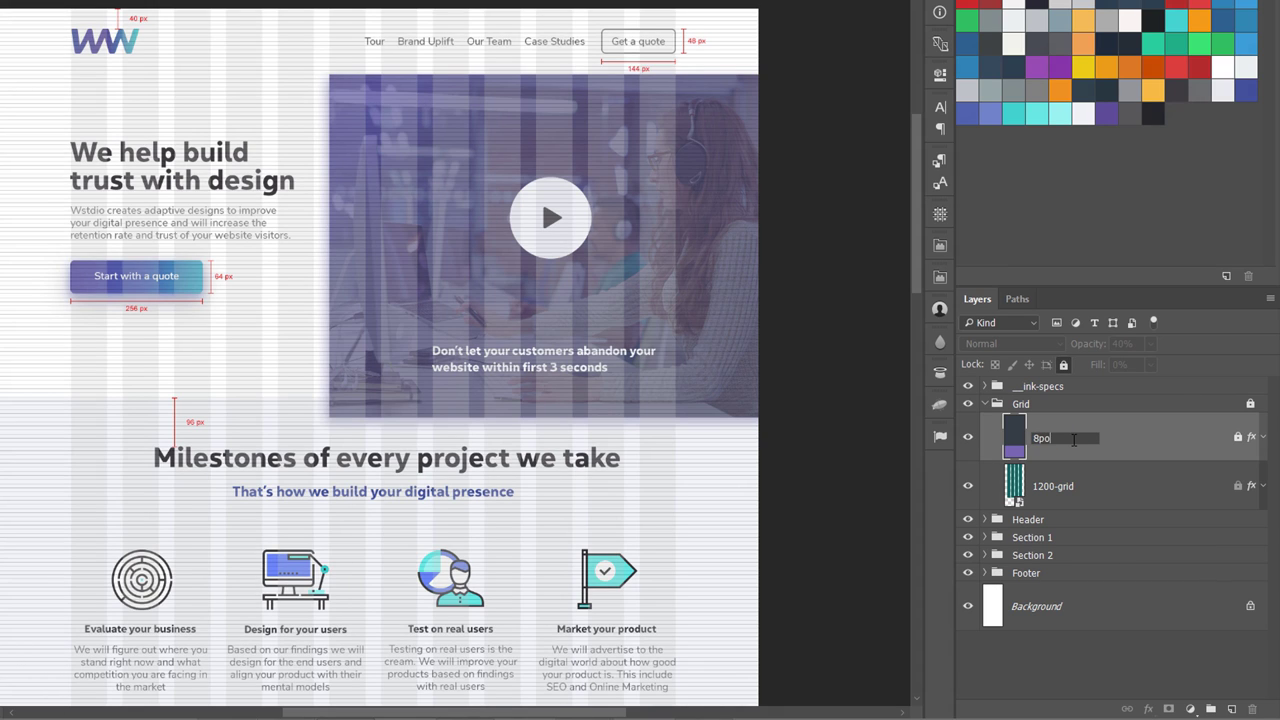
text(int vertical grid)
key(Return)
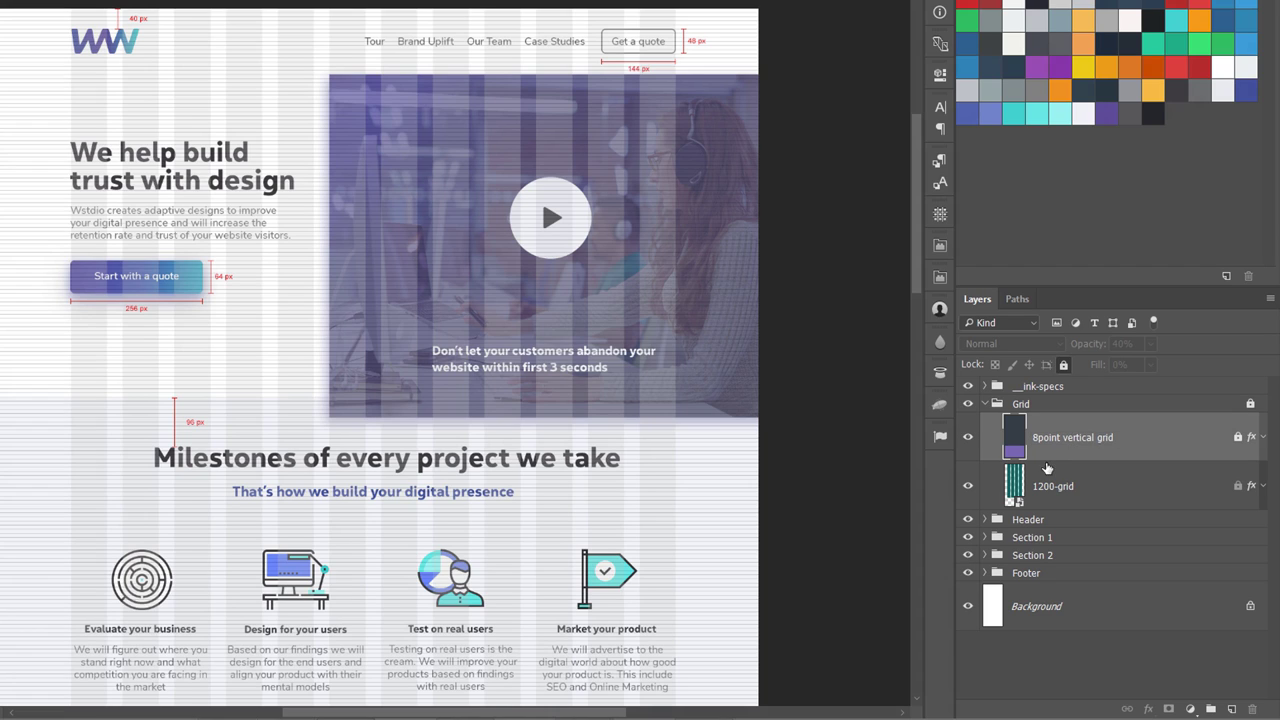
- Rename the 1200-grid layer to '1200px 10px-margin 30px gutter'
double_click(1054, 486)
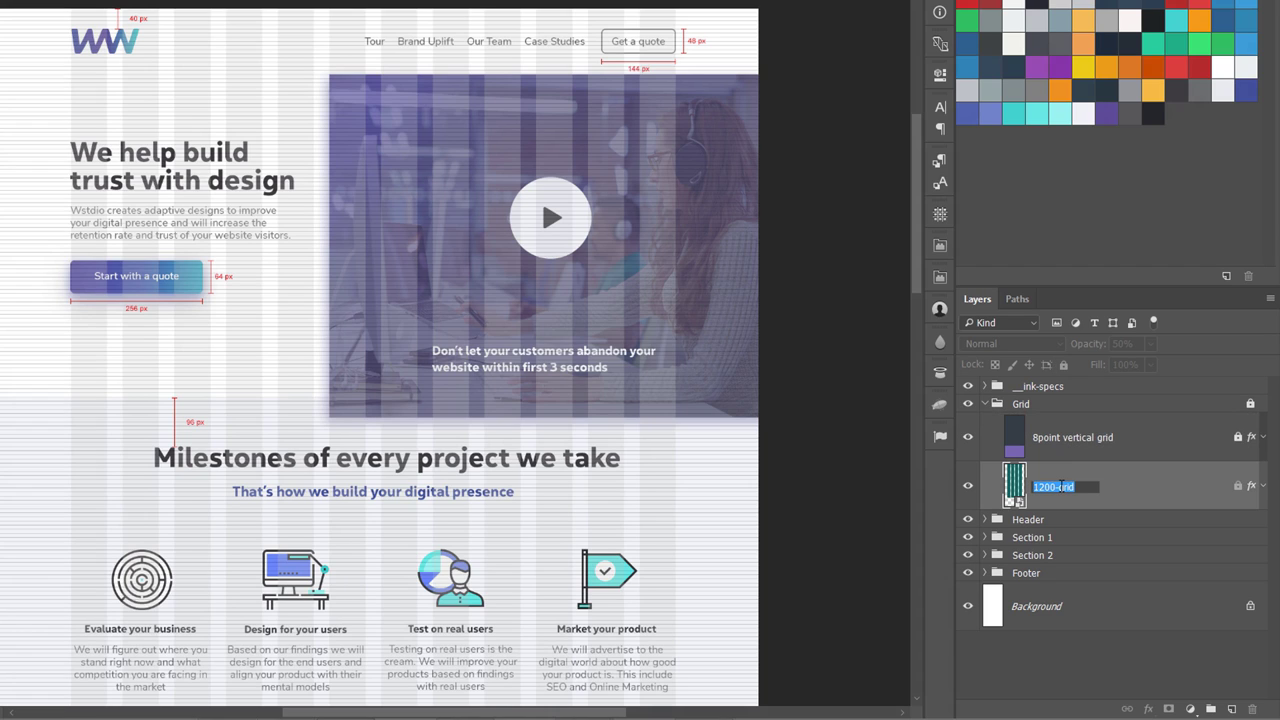
text(12)
text(-margin)
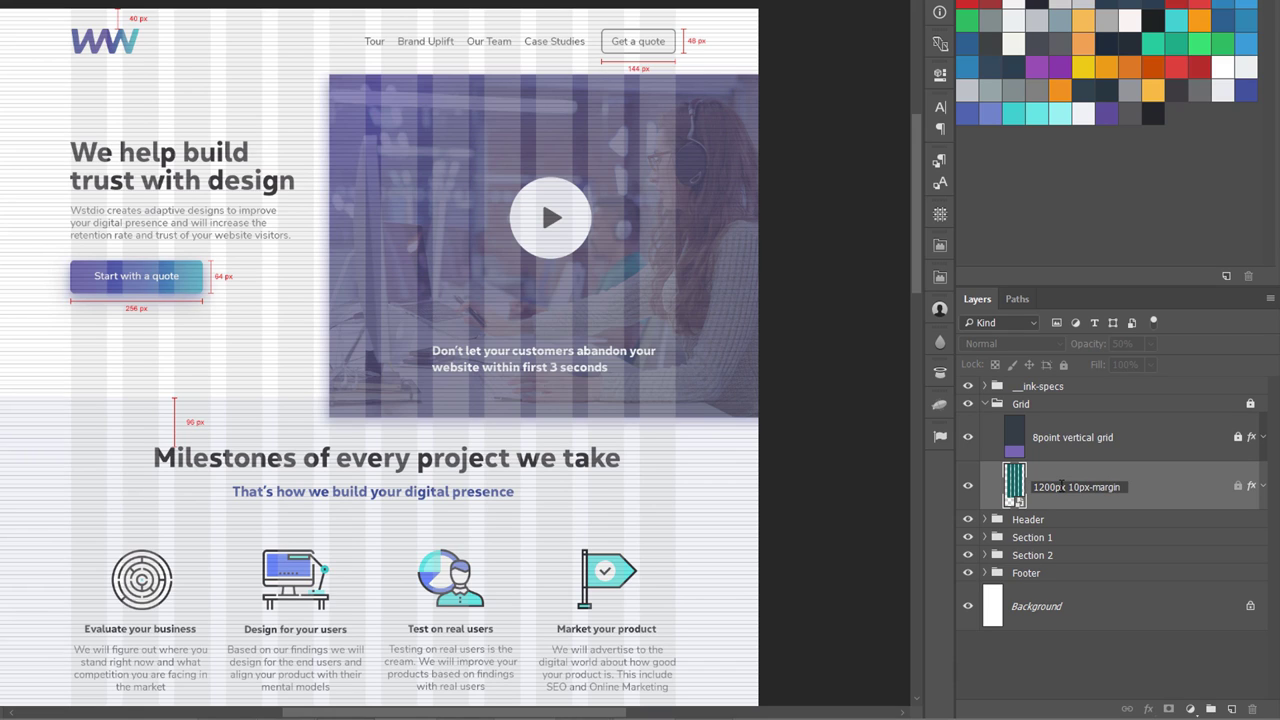
text( 30px gutter)
key(Return)
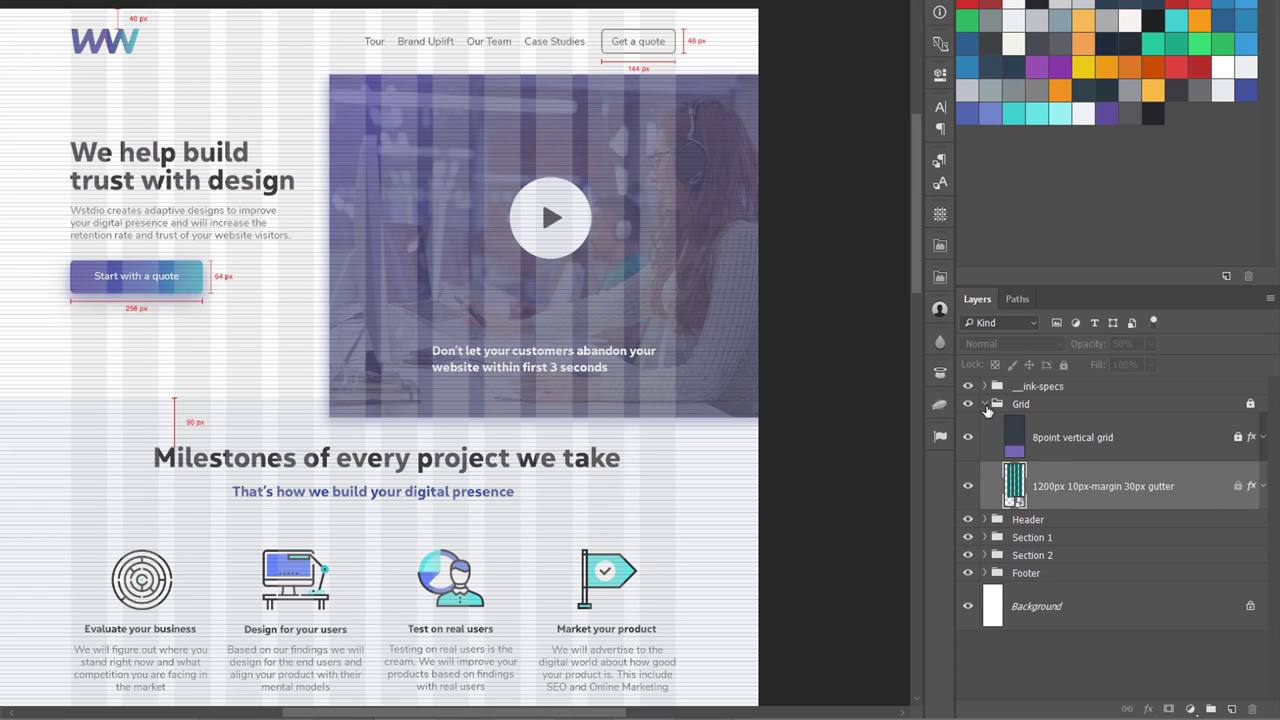
- Collapse Grid, then toggle the Header group's visibility and expand it
click(985, 408)
click(1021, 425)
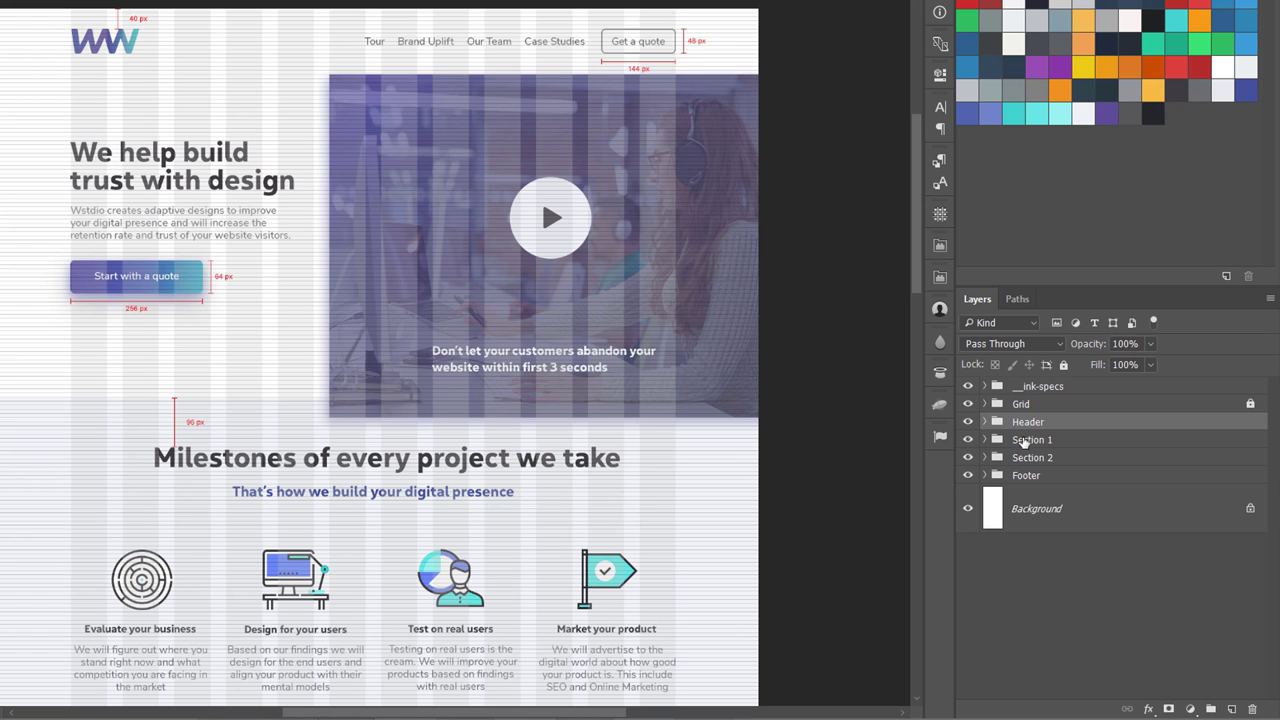
click(968, 422)
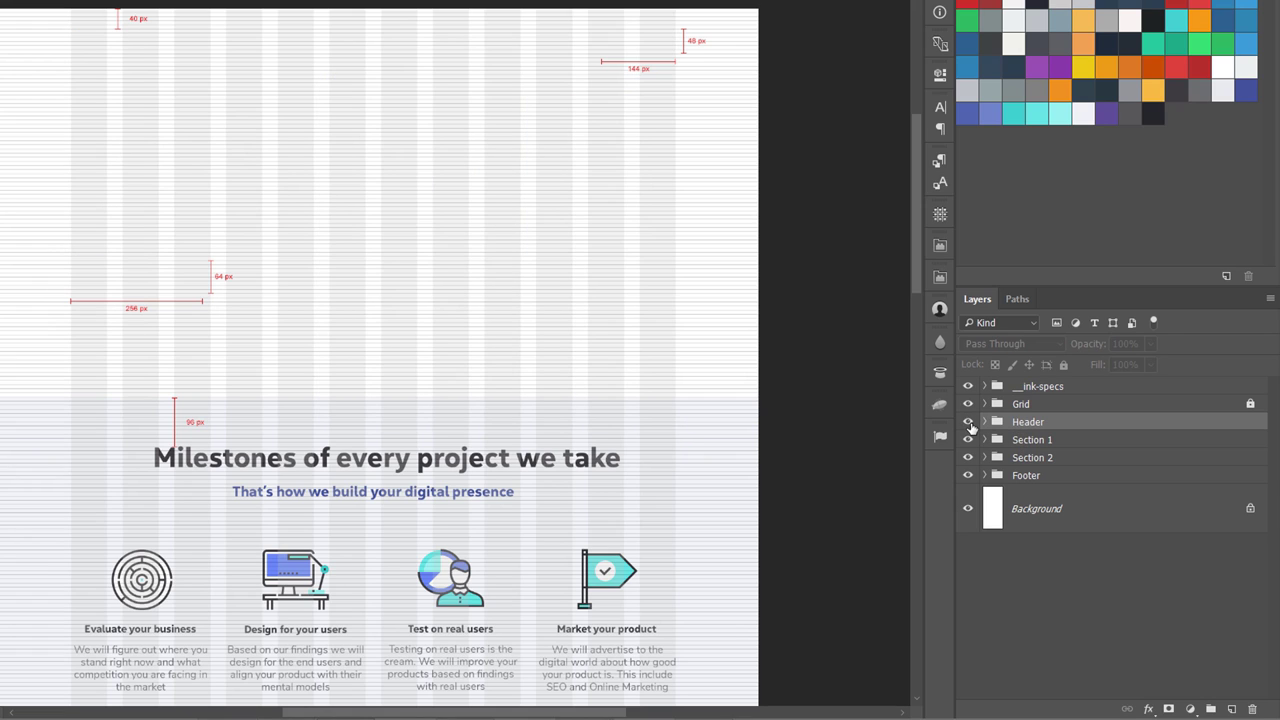
click(968, 422)
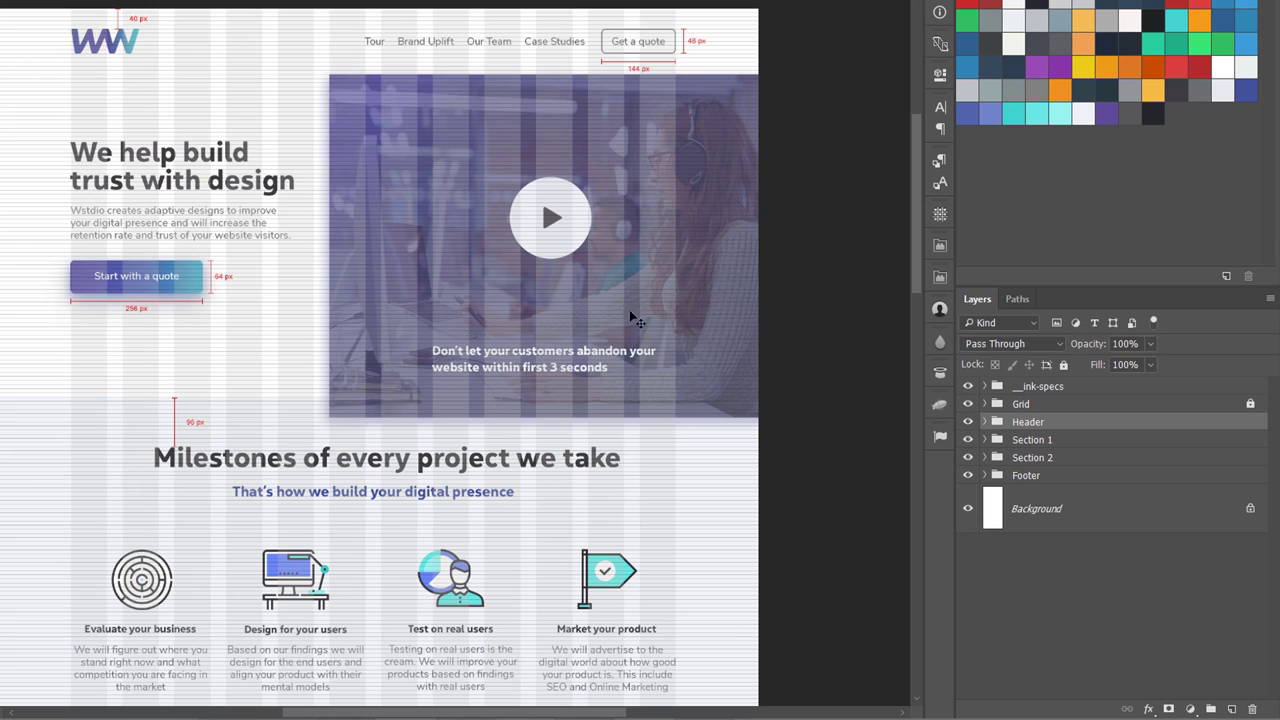
click(985, 422)
- Collapse the content subgroup and toggle it off and on to see the hero headline and button
click(1007, 440)
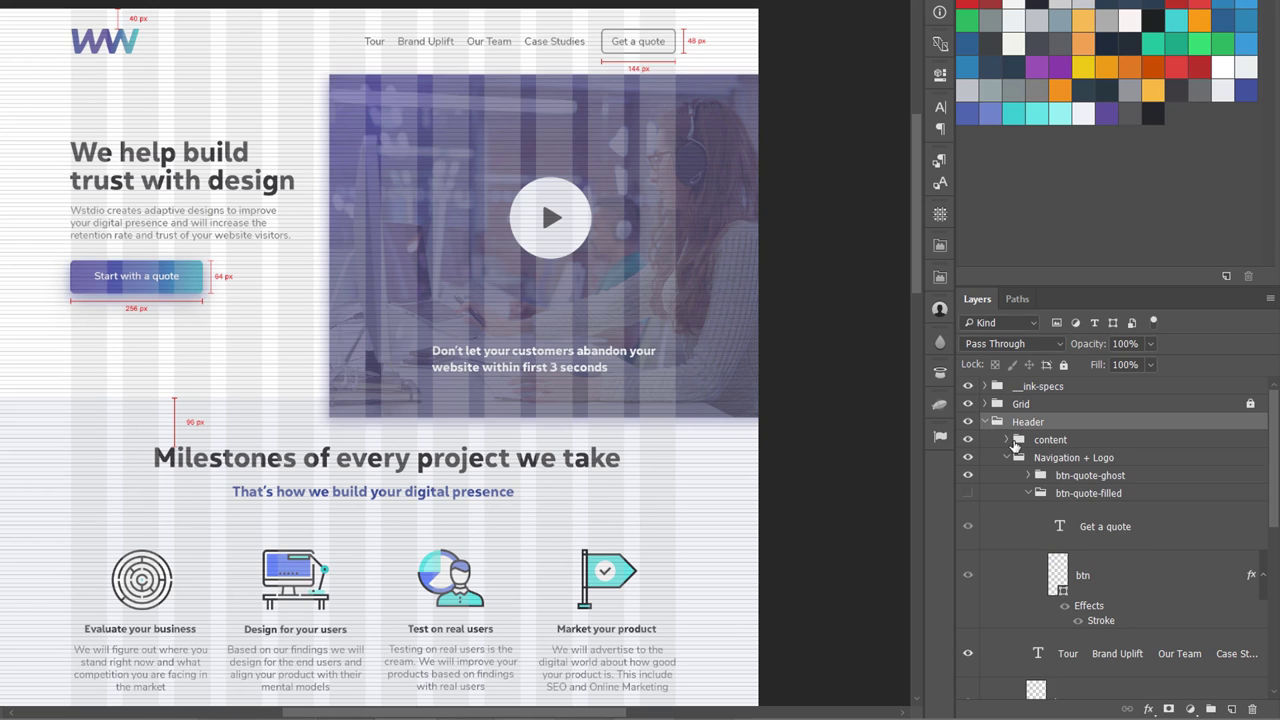
click(968, 441)
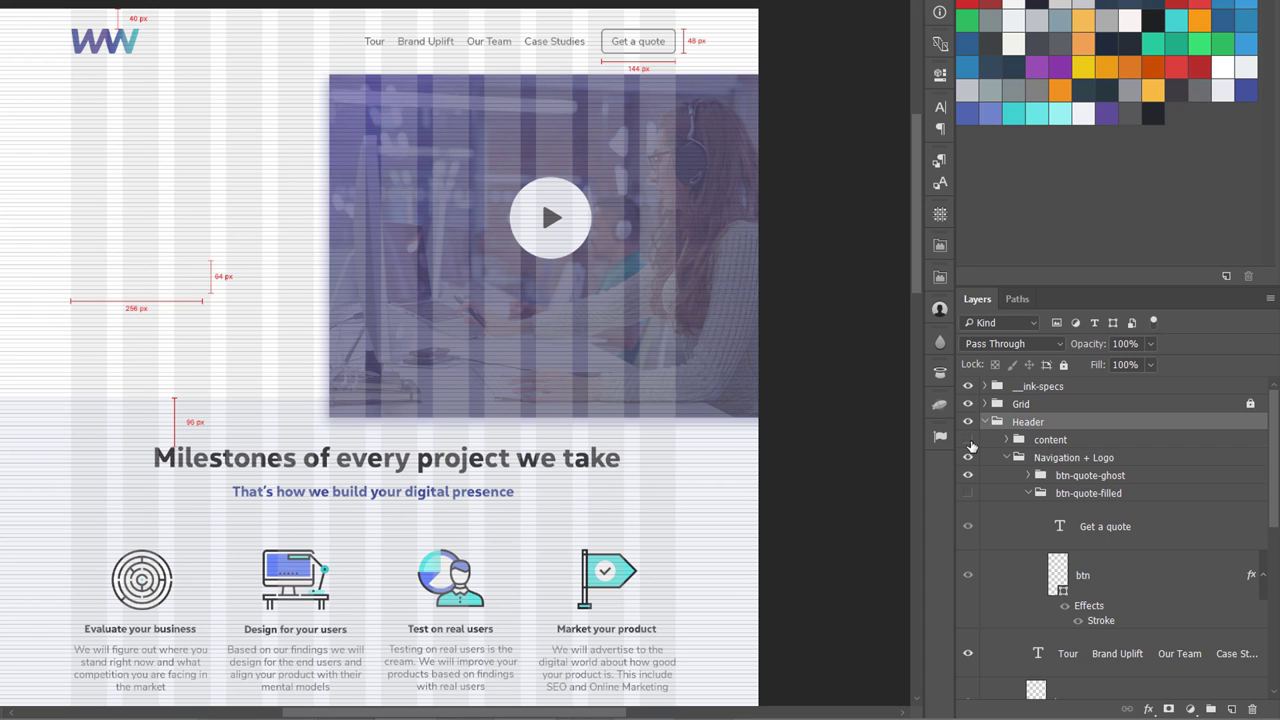
click(968, 441)
click(968, 441)
click(968, 441)
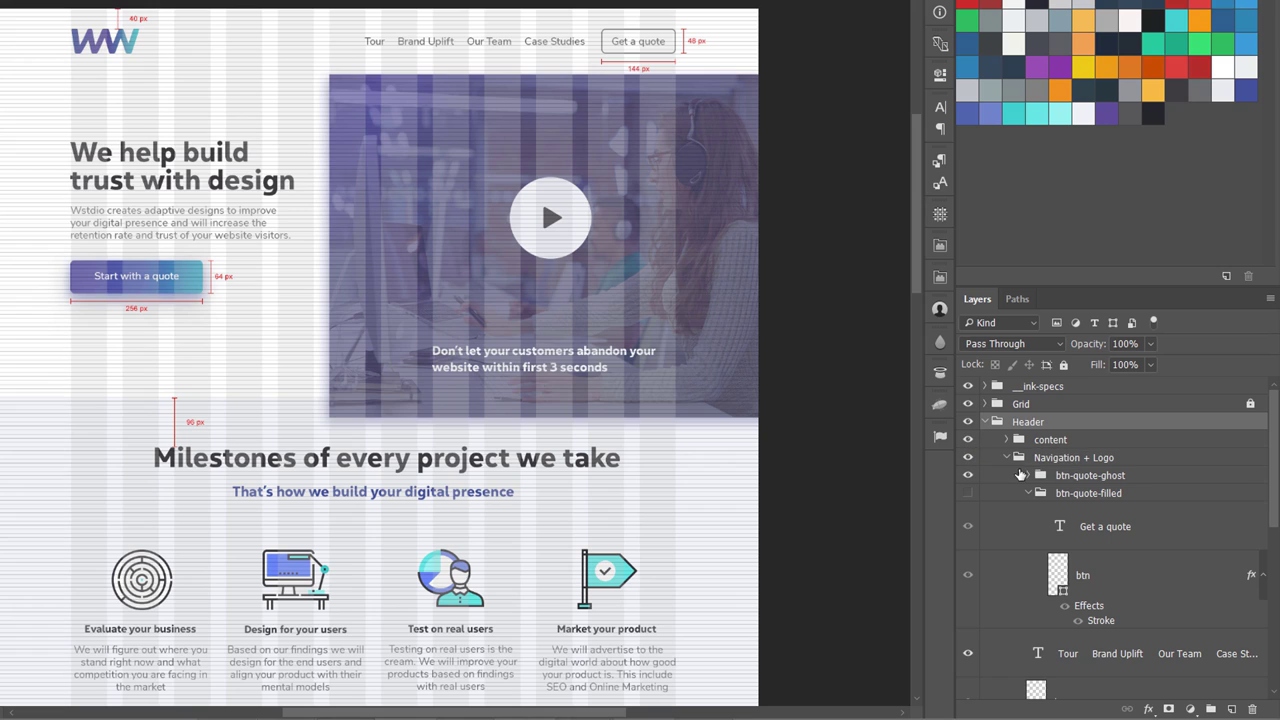
- Collapse Navigation + Logo and video-area, toggling each off and on to see what they hold
click(1008, 459)
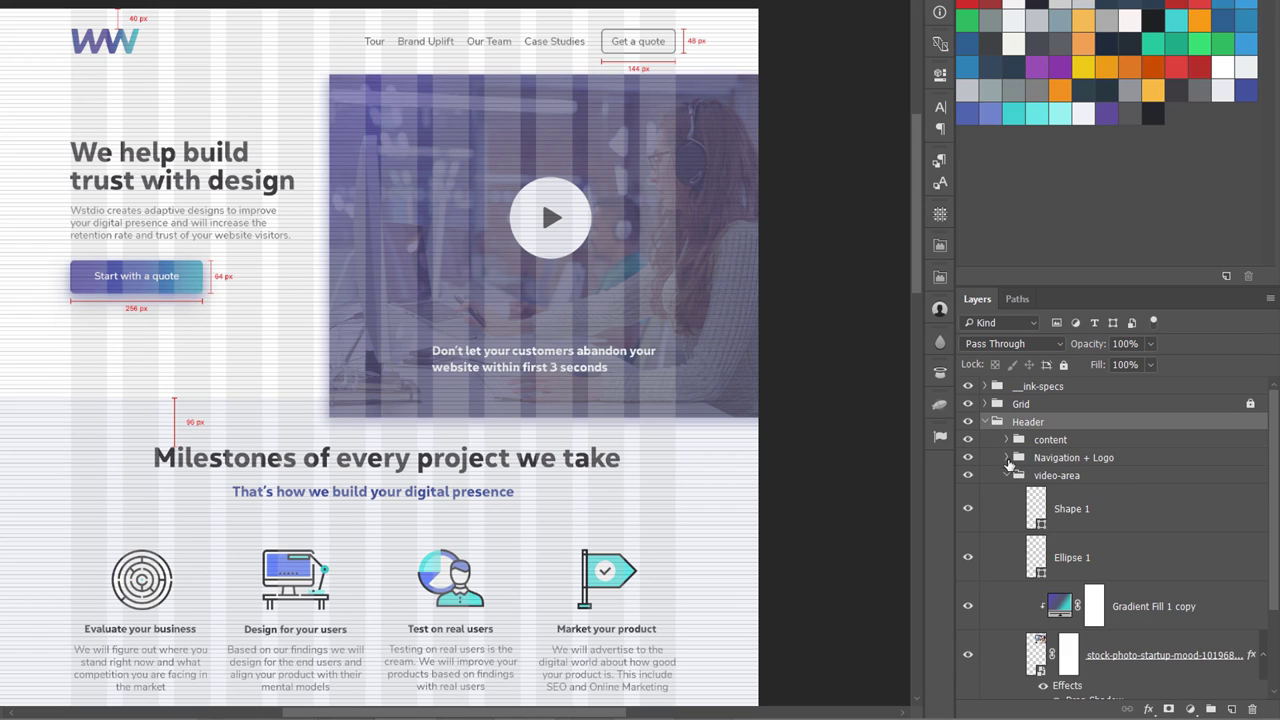
click(968, 458)
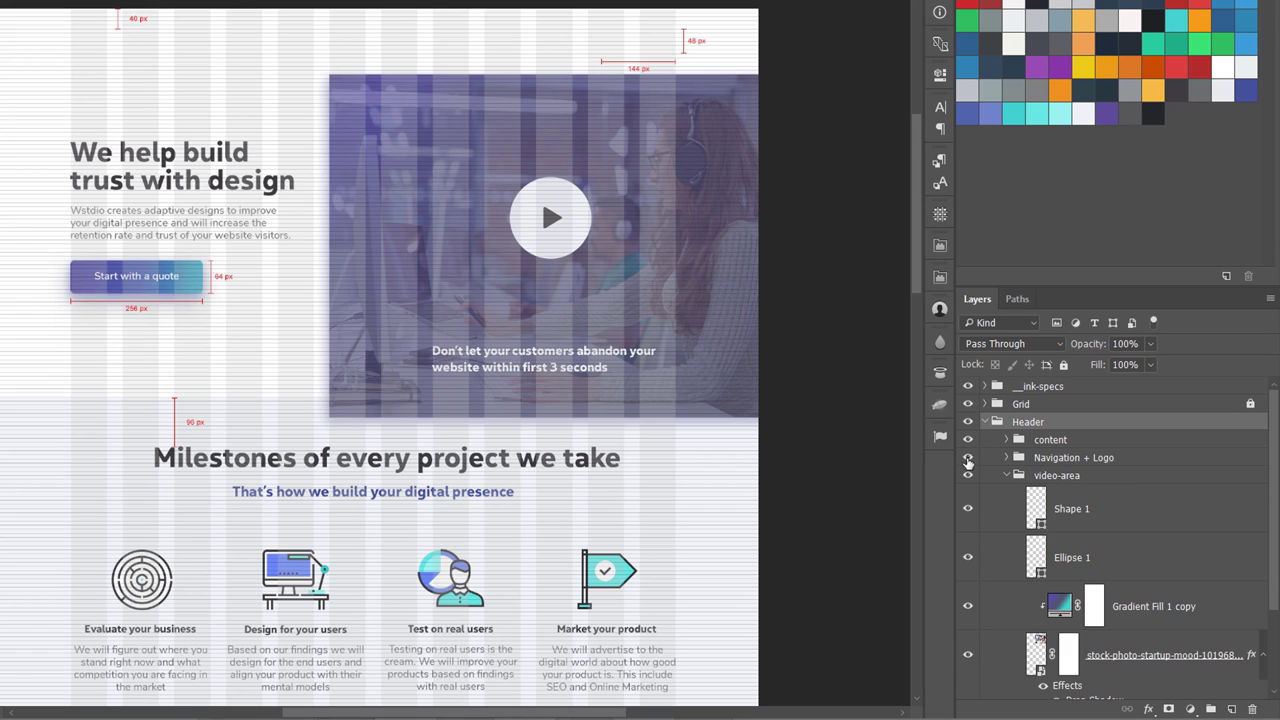
click(968, 458)
click(968, 458)
click(968, 458)
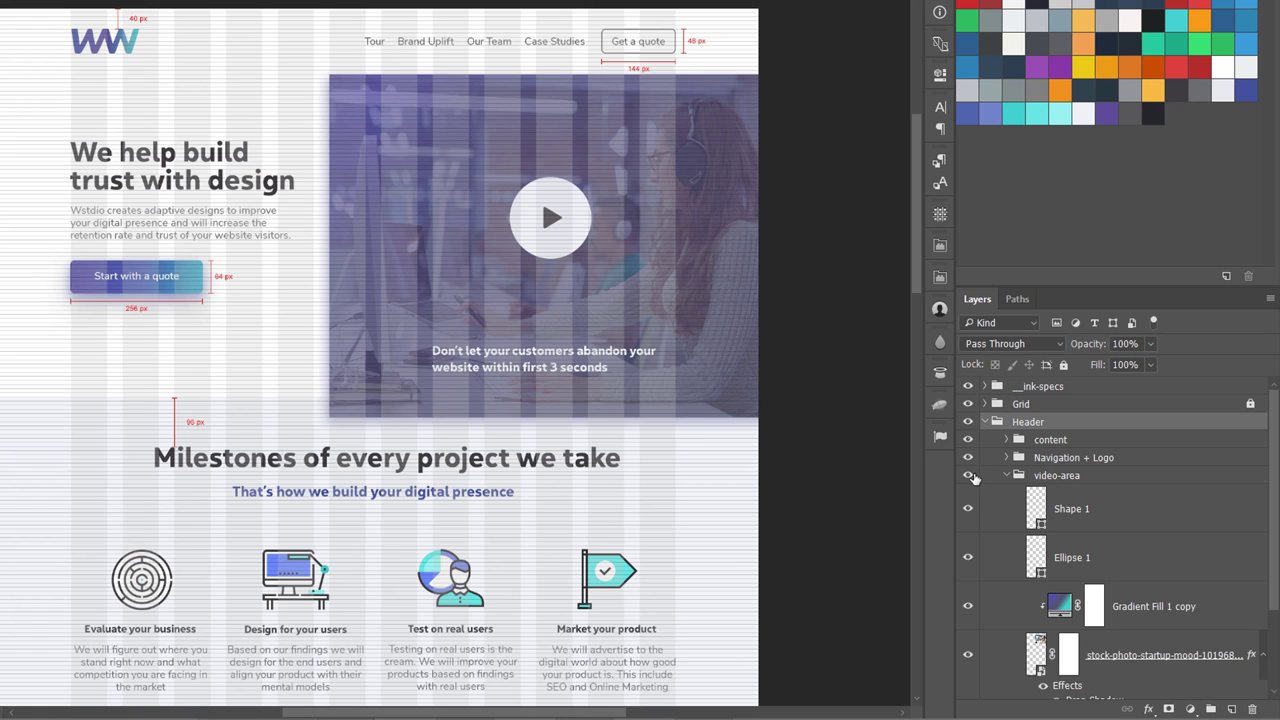
click(969, 476)
click(969, 476)
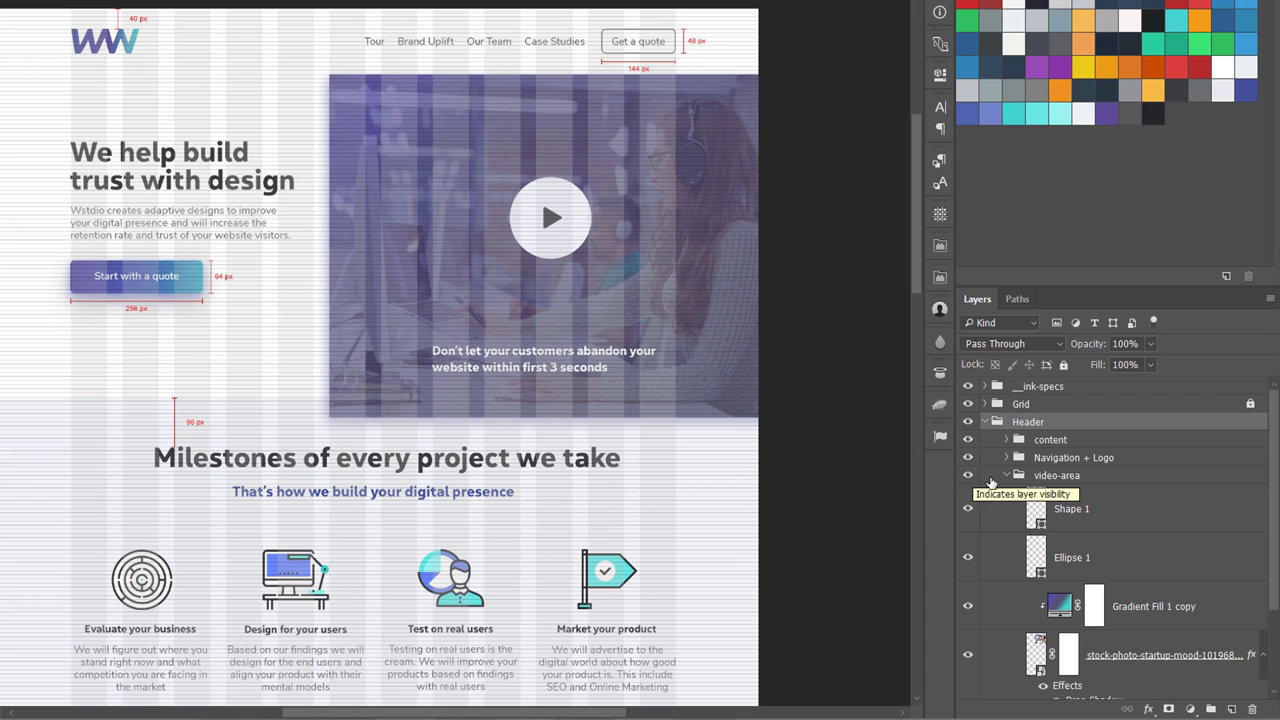
click(1007, 476)
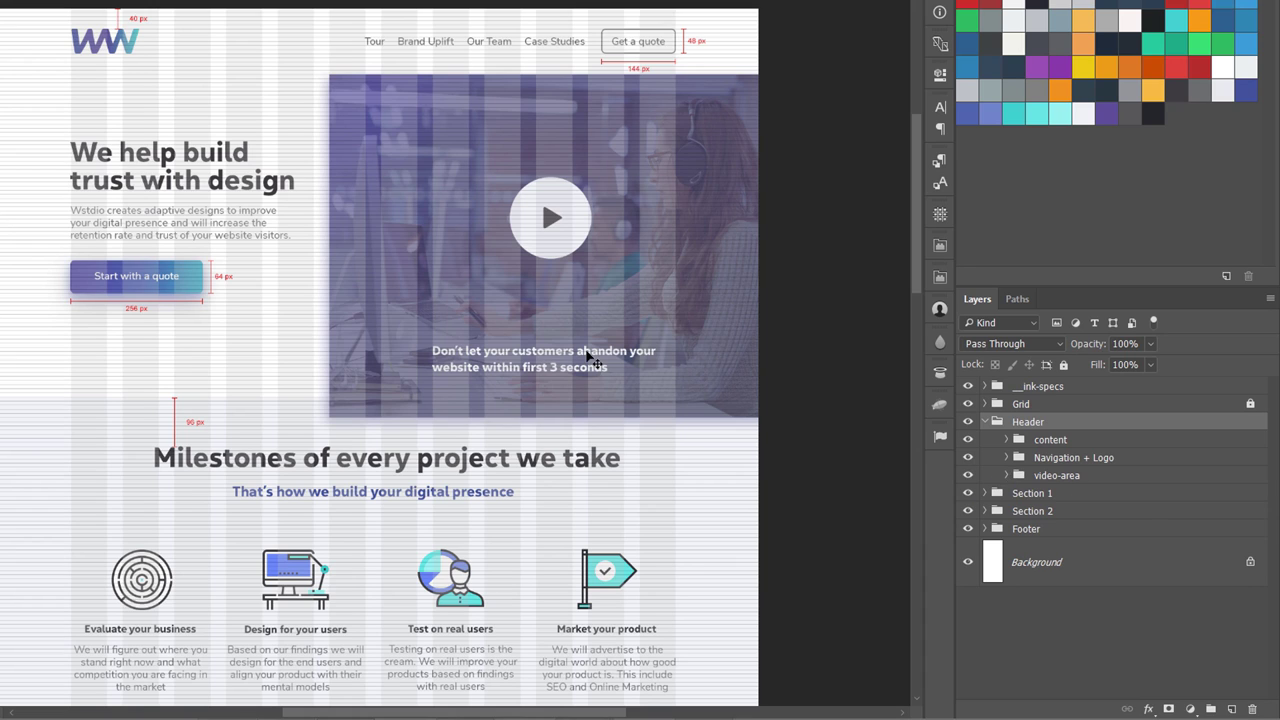
- Select the hero caption's layer from the canvas, toggle video-area, then collapse content and Header
click(589, 356)
drag(1138, 665, 1104, 675)
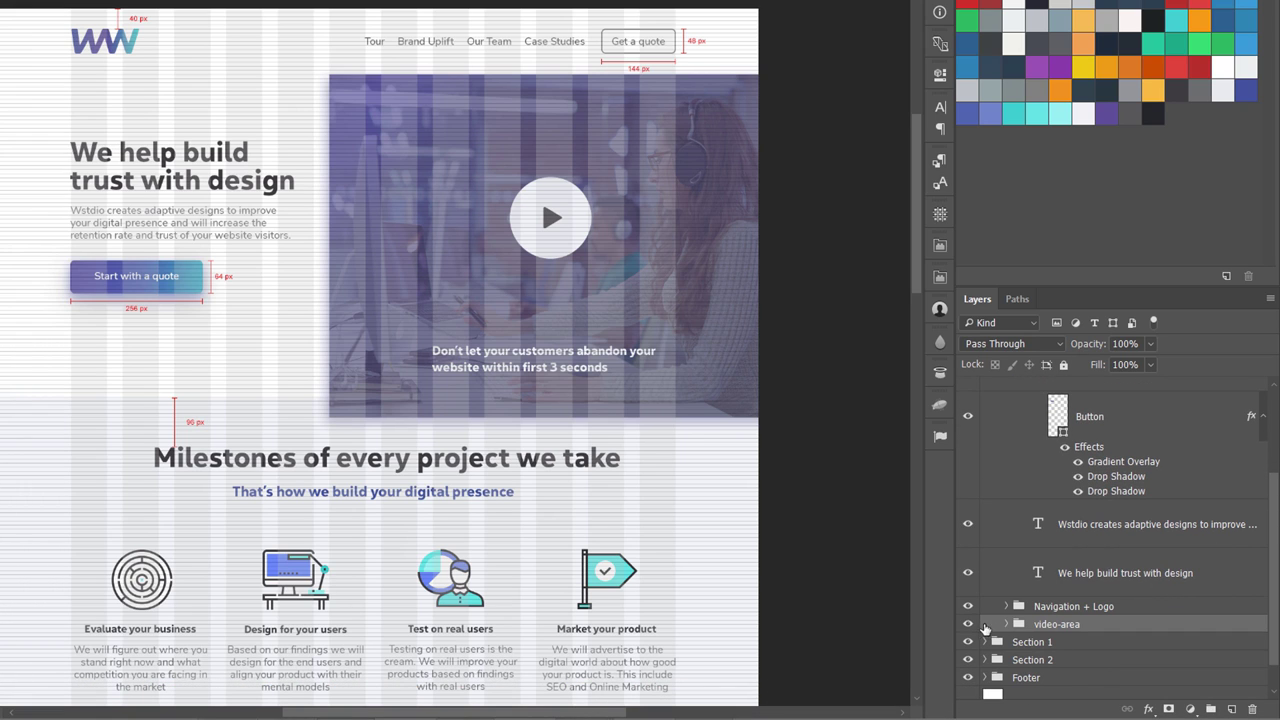
click(968, 624)
click(968, 624)
scroll(1032, 537, up, 4)
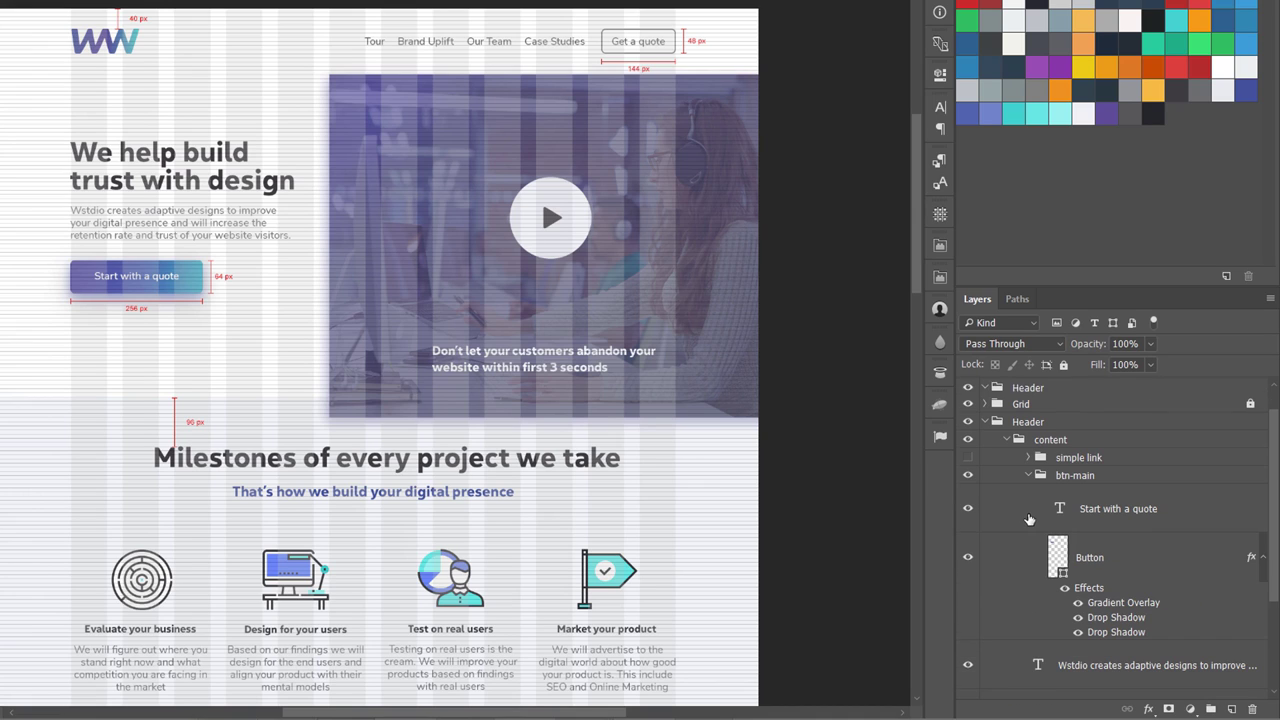
click(1007, 440)
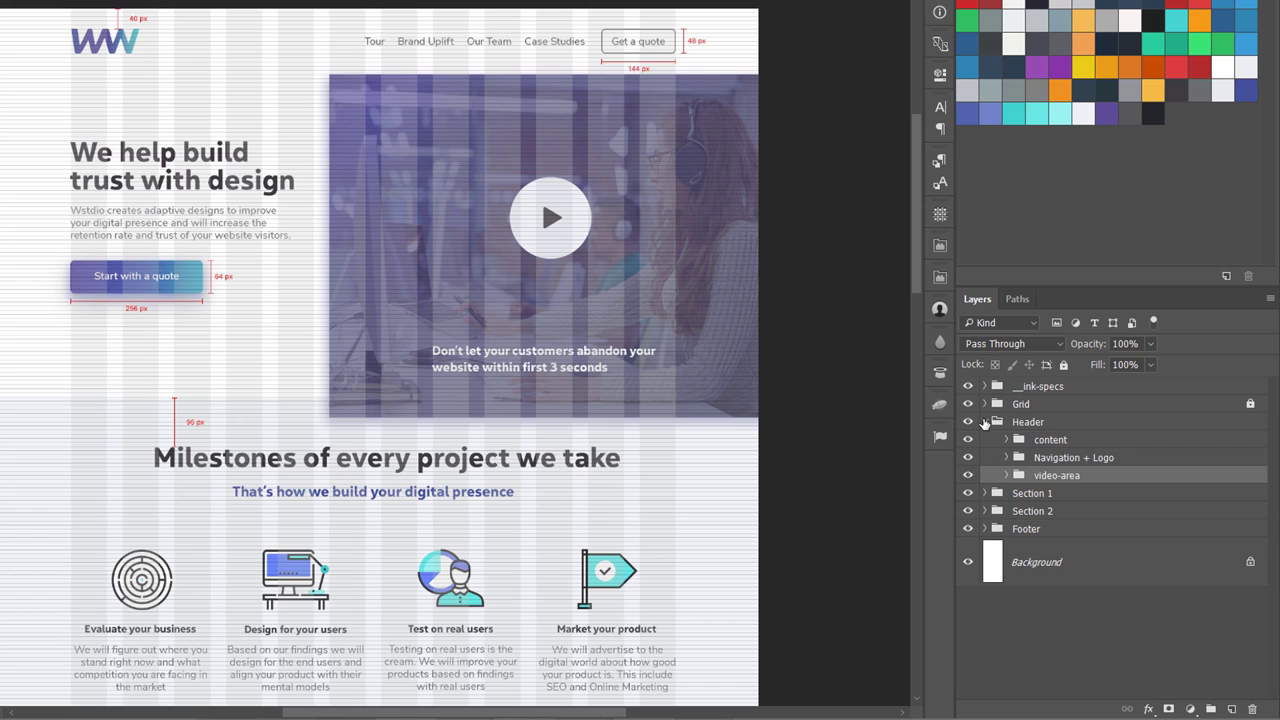
click(985, 422)
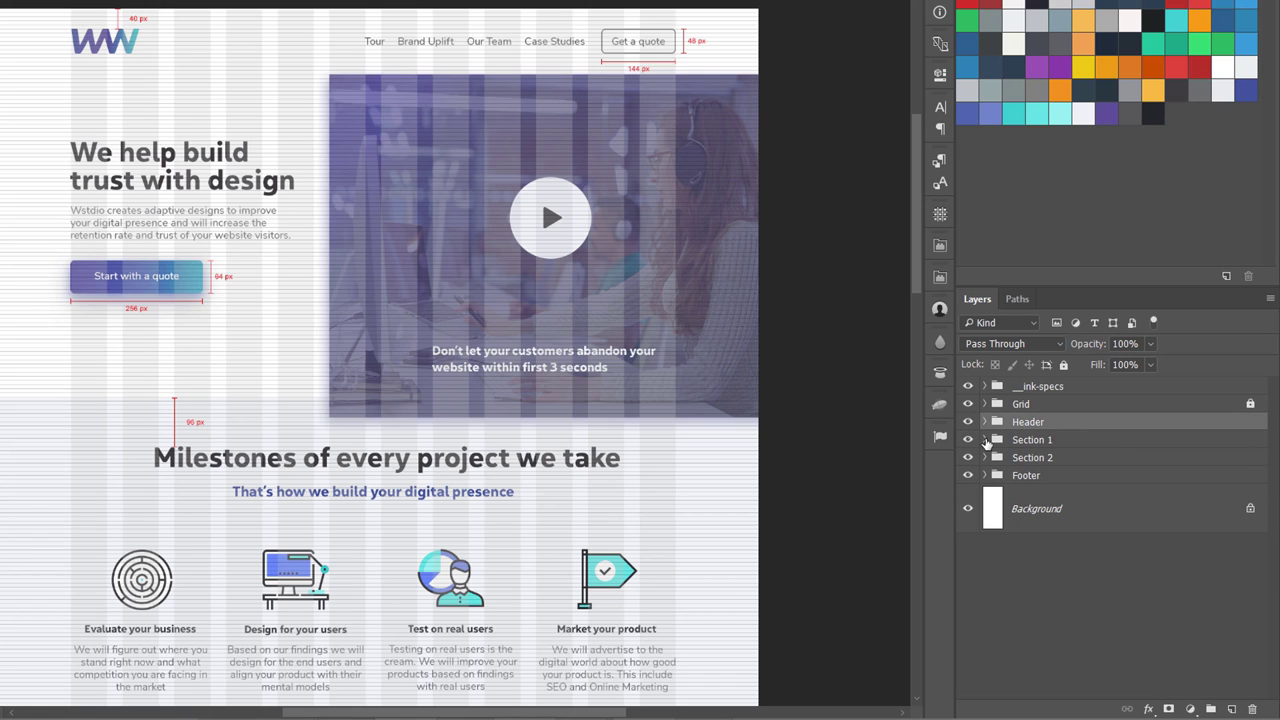
- Toggle Section 1 off and on, then select the Test on real users icon's layer on the canvas
click(968, 440)
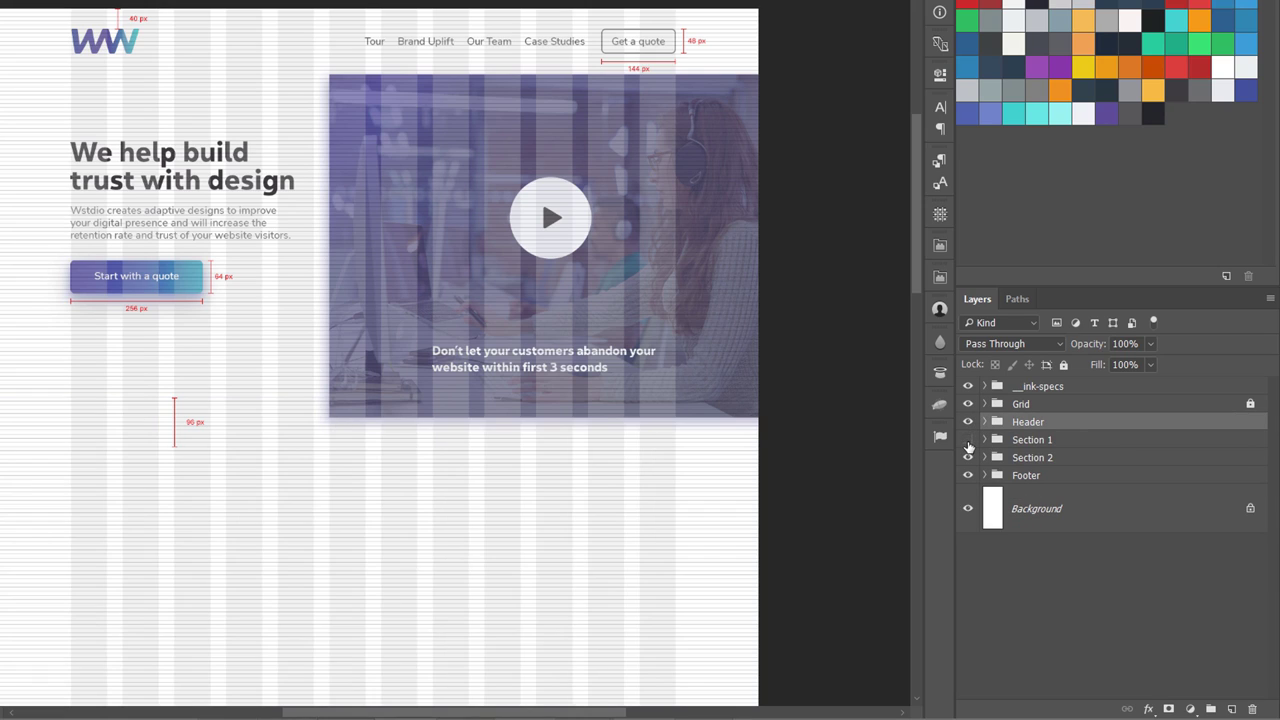
click(968, 440)
drag(916, 284, 925, 321)
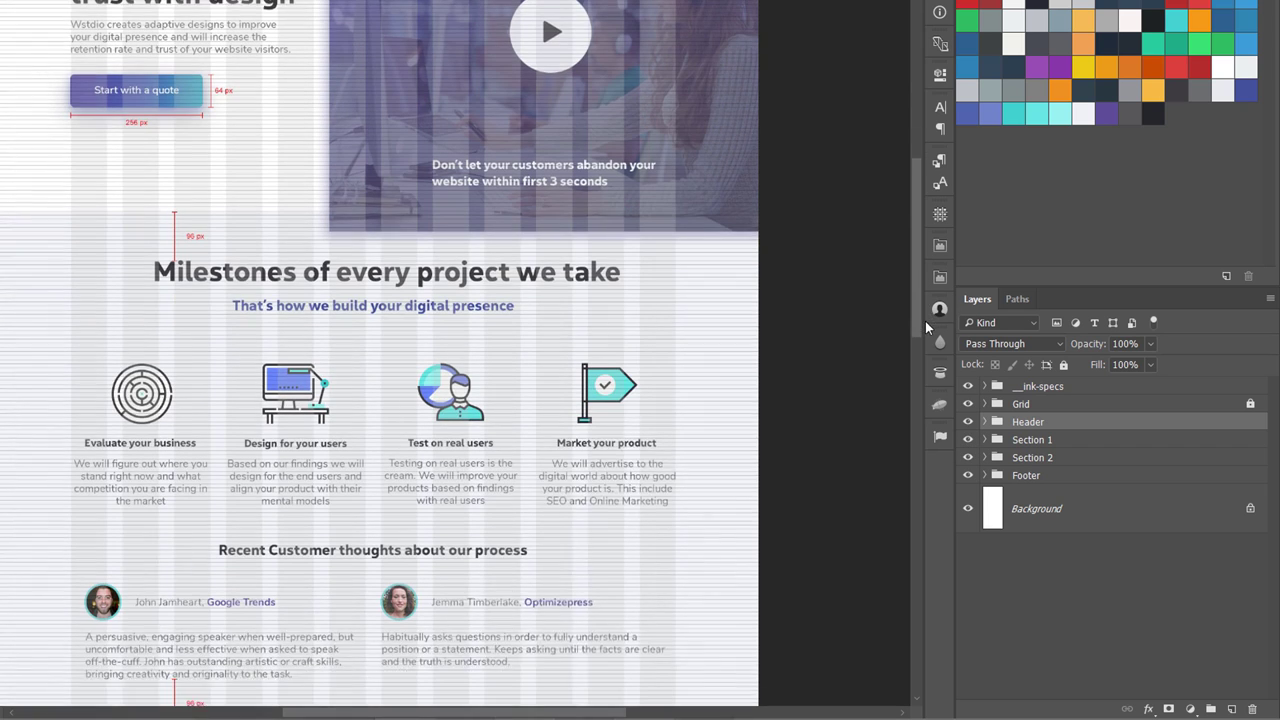
click(968, 440)
click(968, 440)
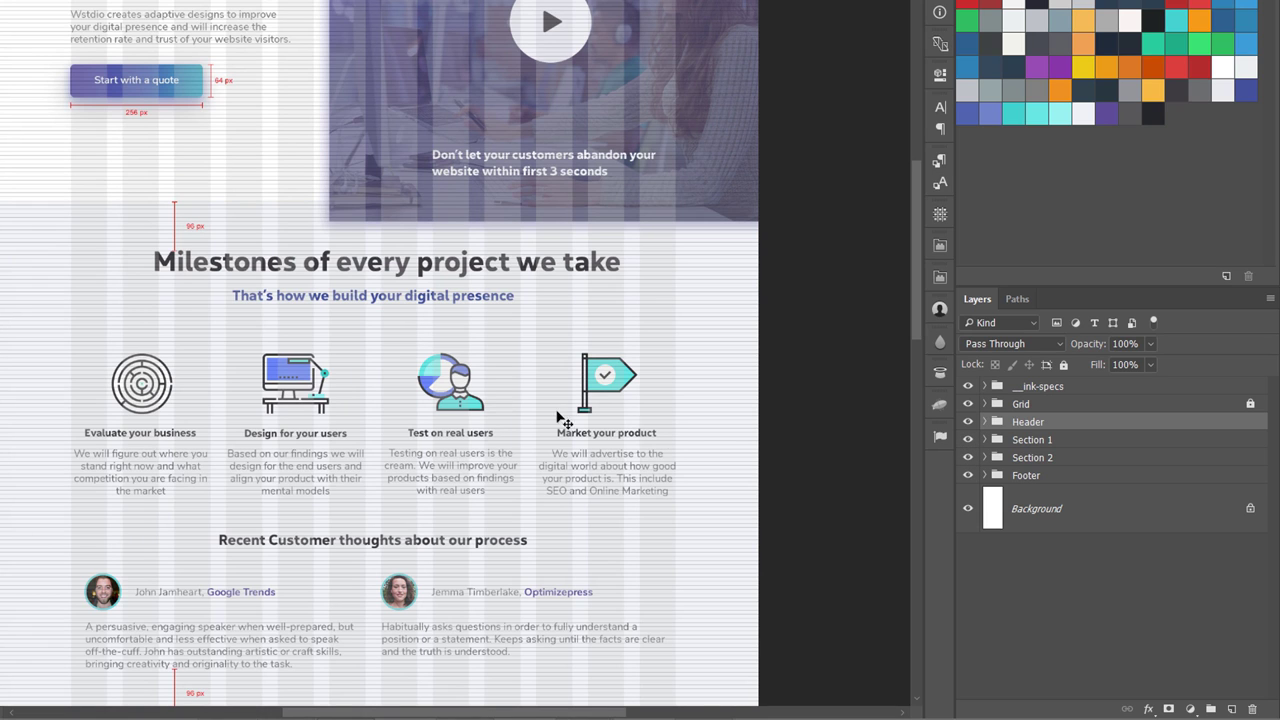
click(464, 392)
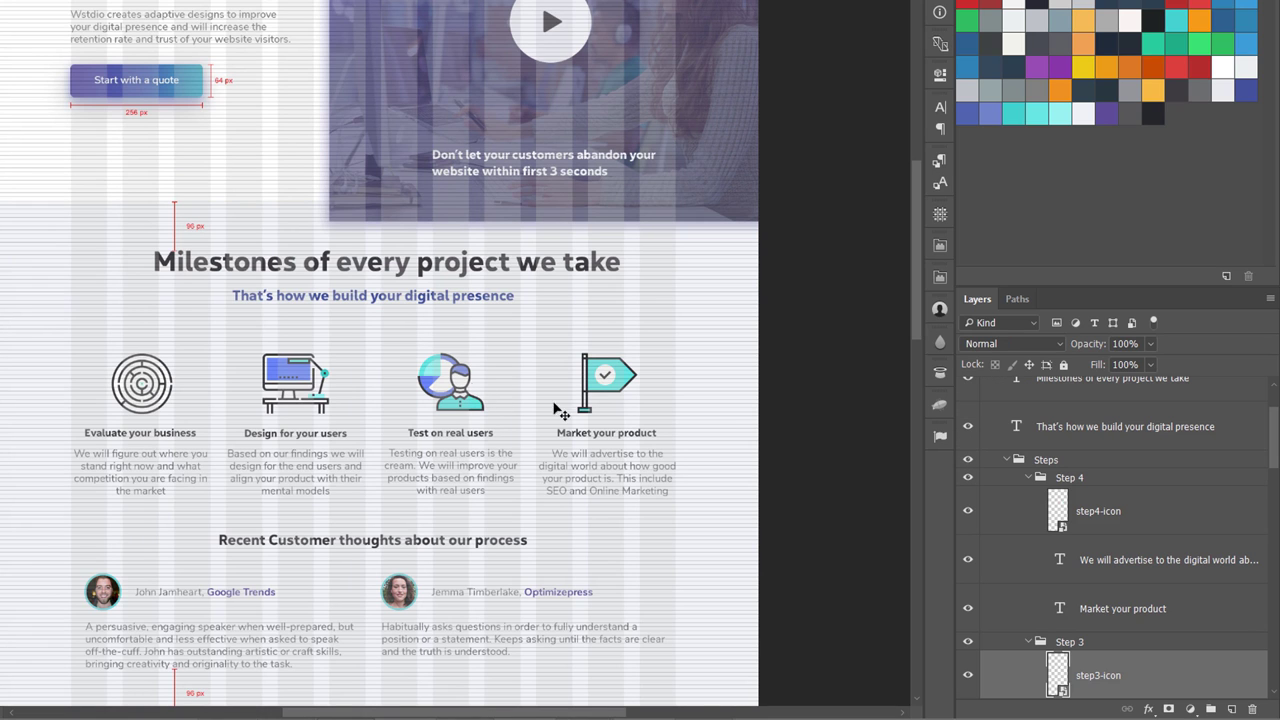
- Collapse the Step 4, Step 3, Step 2 and Step 1 groups, then reopen Step 1
click(1029, 479)
click(1041, 463)
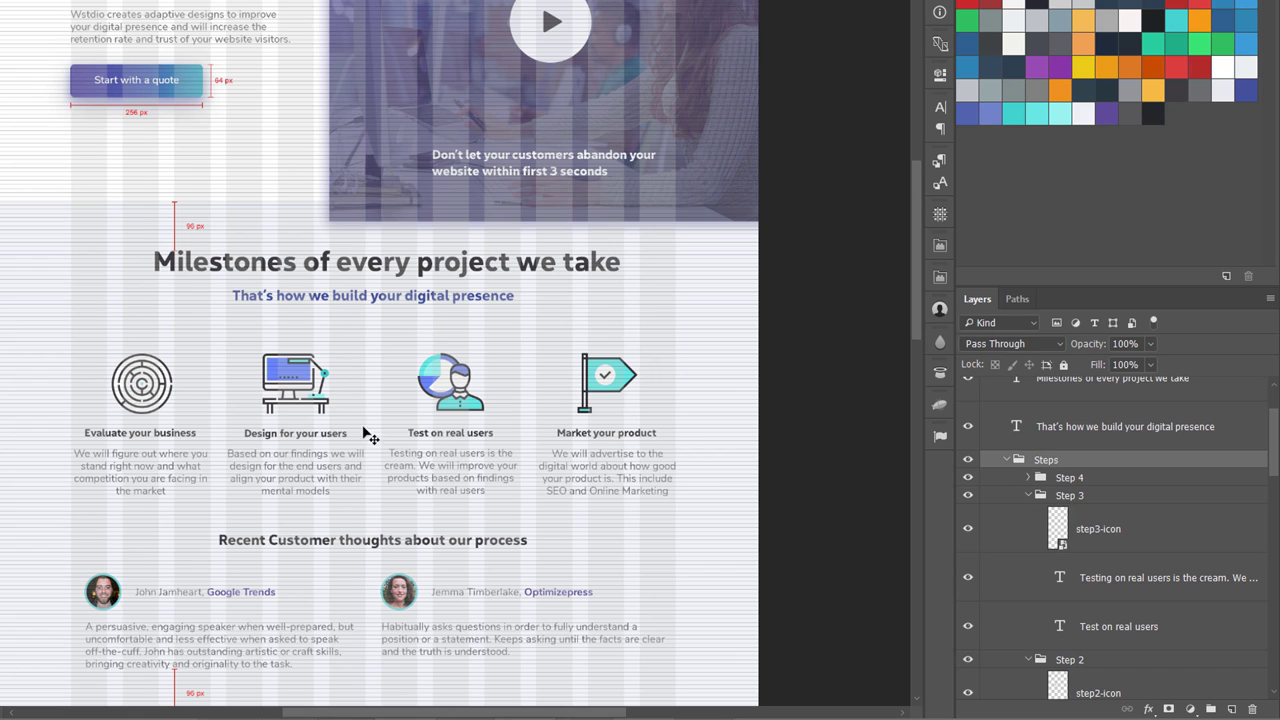
click(1029, 495)
click(1029, 513)
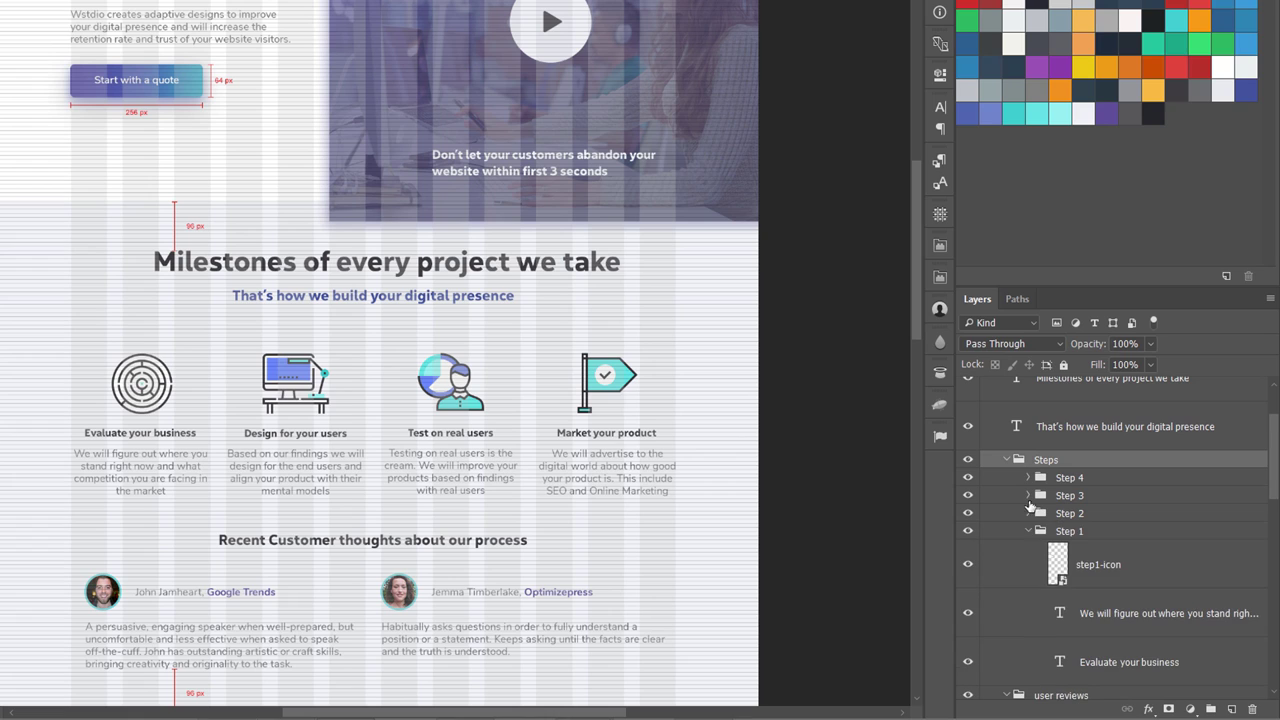
click(1028, 531)
click(1028, 531)
- Inspect the step1-icon layer, then open Step 3 to check step3-icon before collapsing it
click(1094, 570)
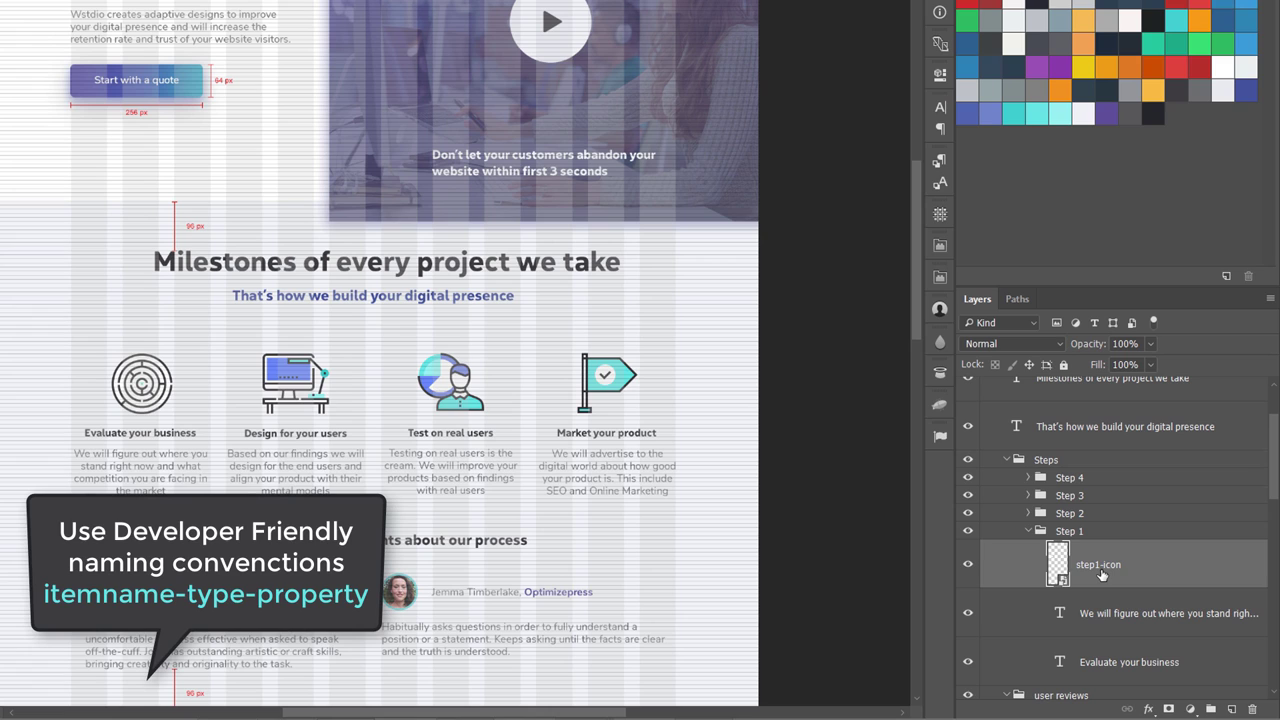
click(1029, 532)
click(1029, 531)
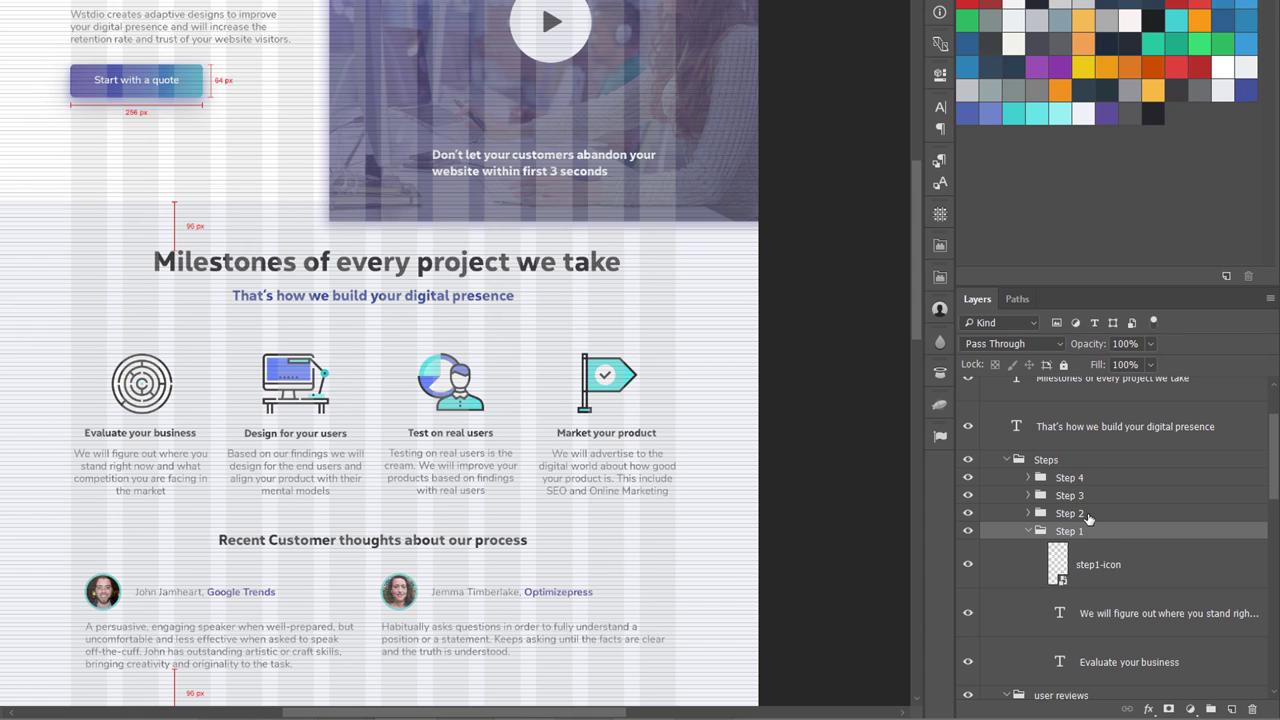
click(1028, 495)
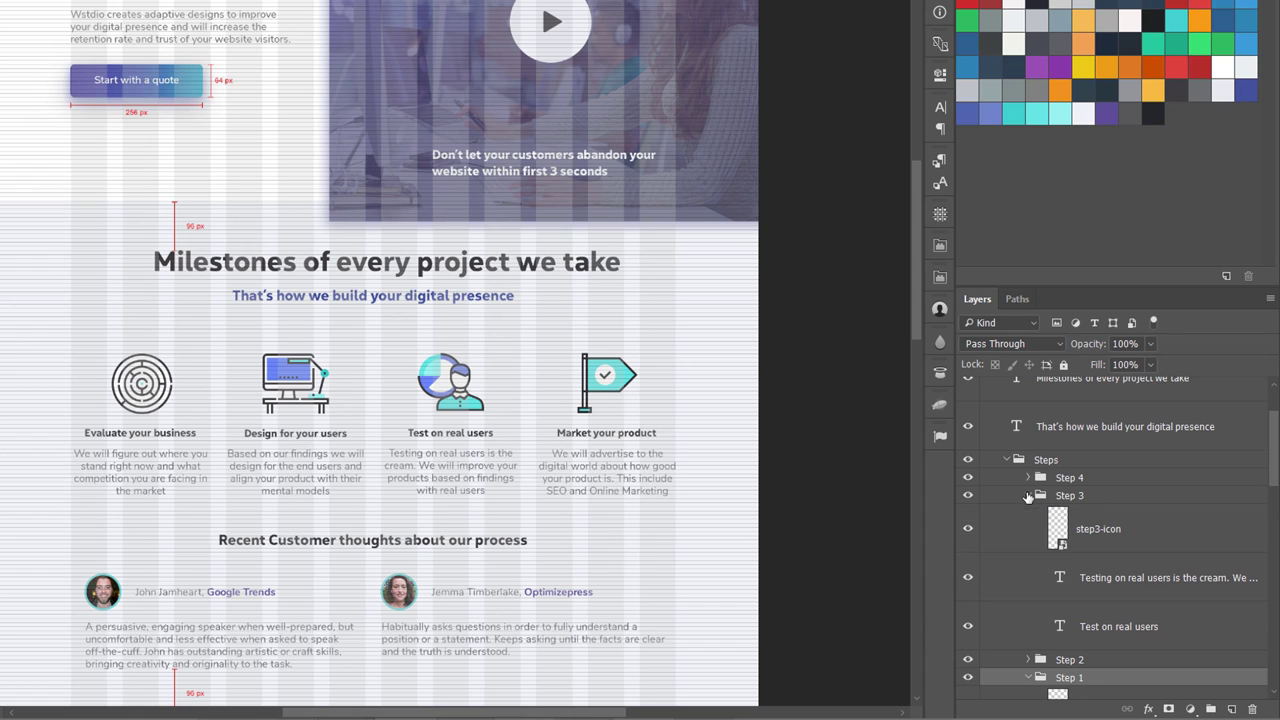
click(1092, 530)
click(1029, 495)
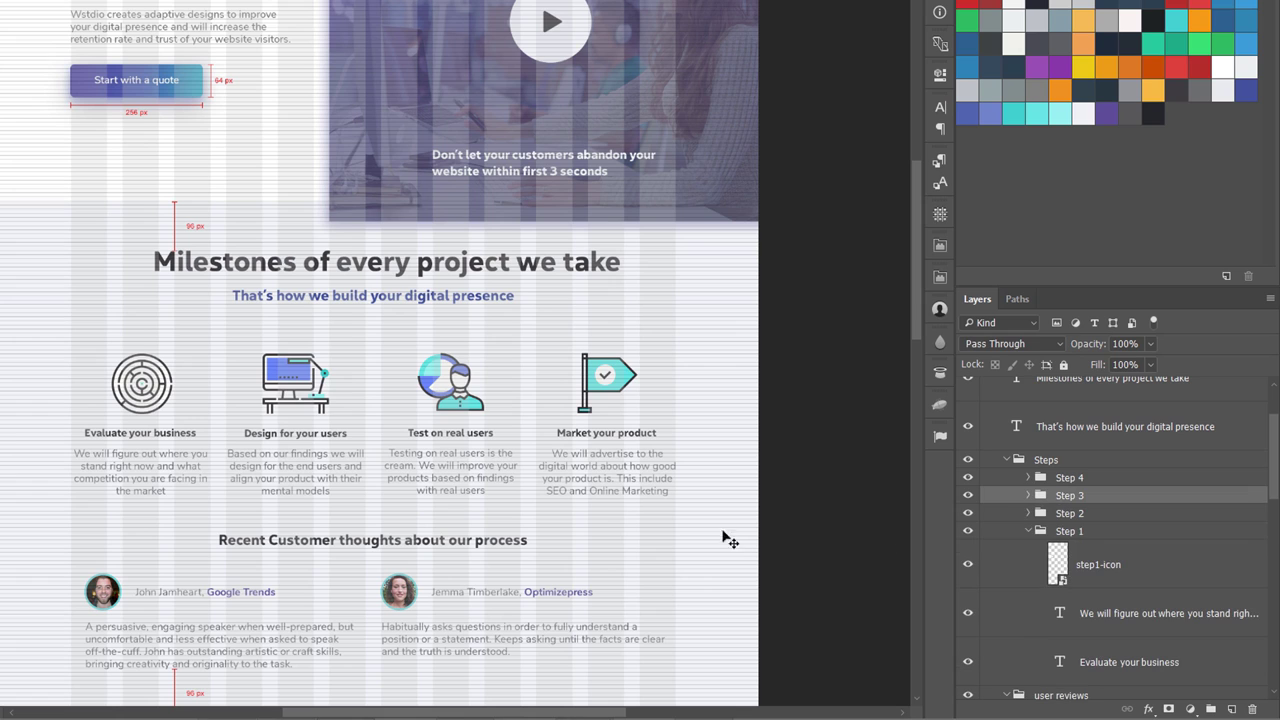
- Select the Start with a quote button's btn-main group, collapse it, toggle its visibility, and collapse Header
scroll(413, 480, up, 2)
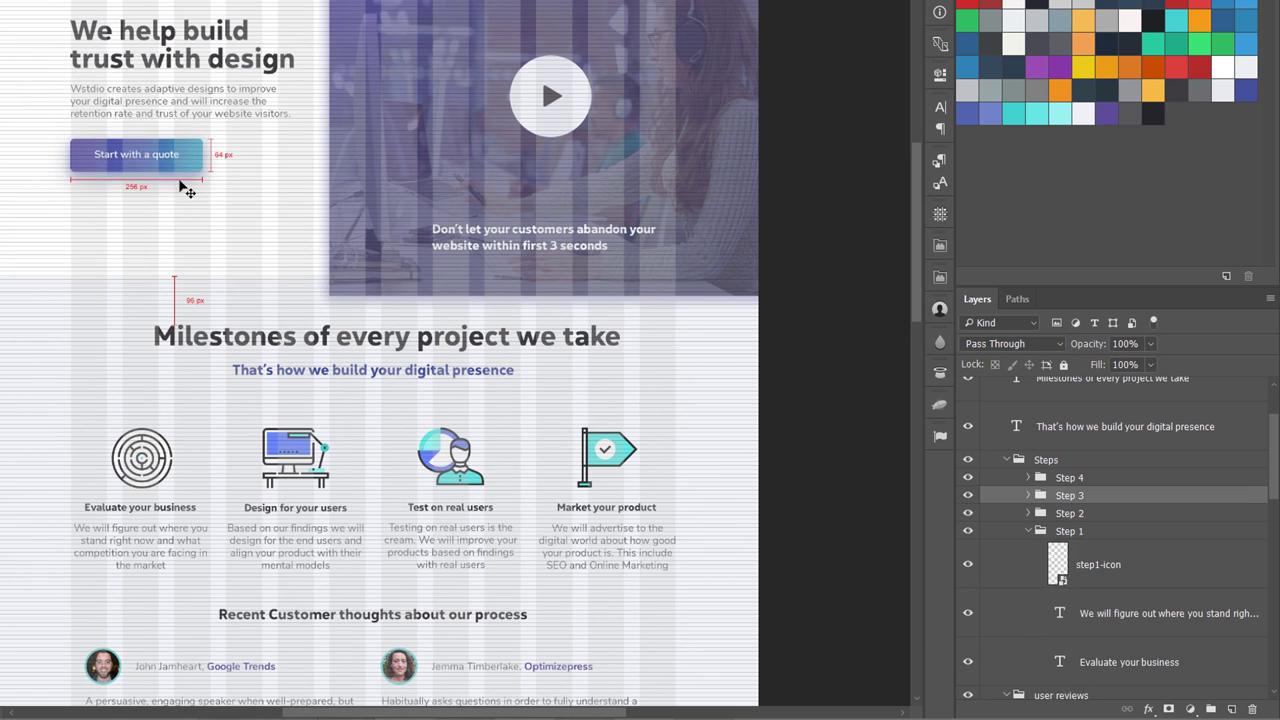
click(177, 157)
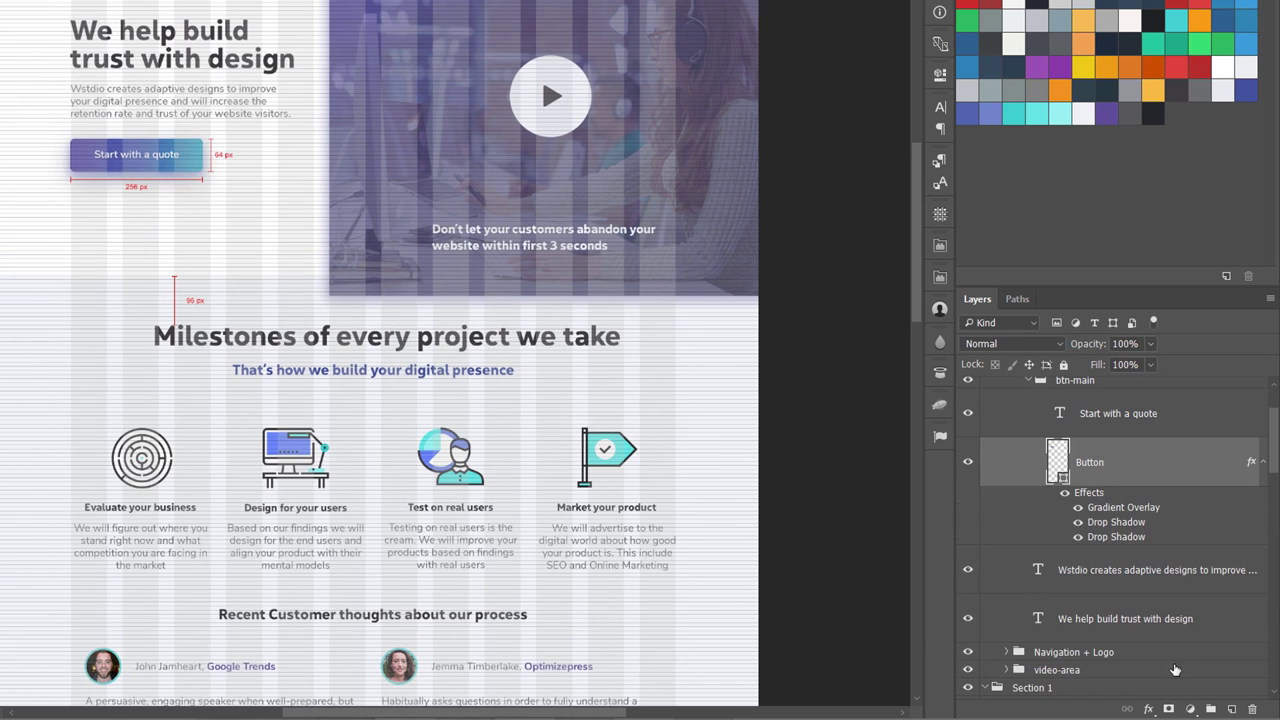
scroll(1080, 600, up, 2)
scroll(1080, 598, up, 1)
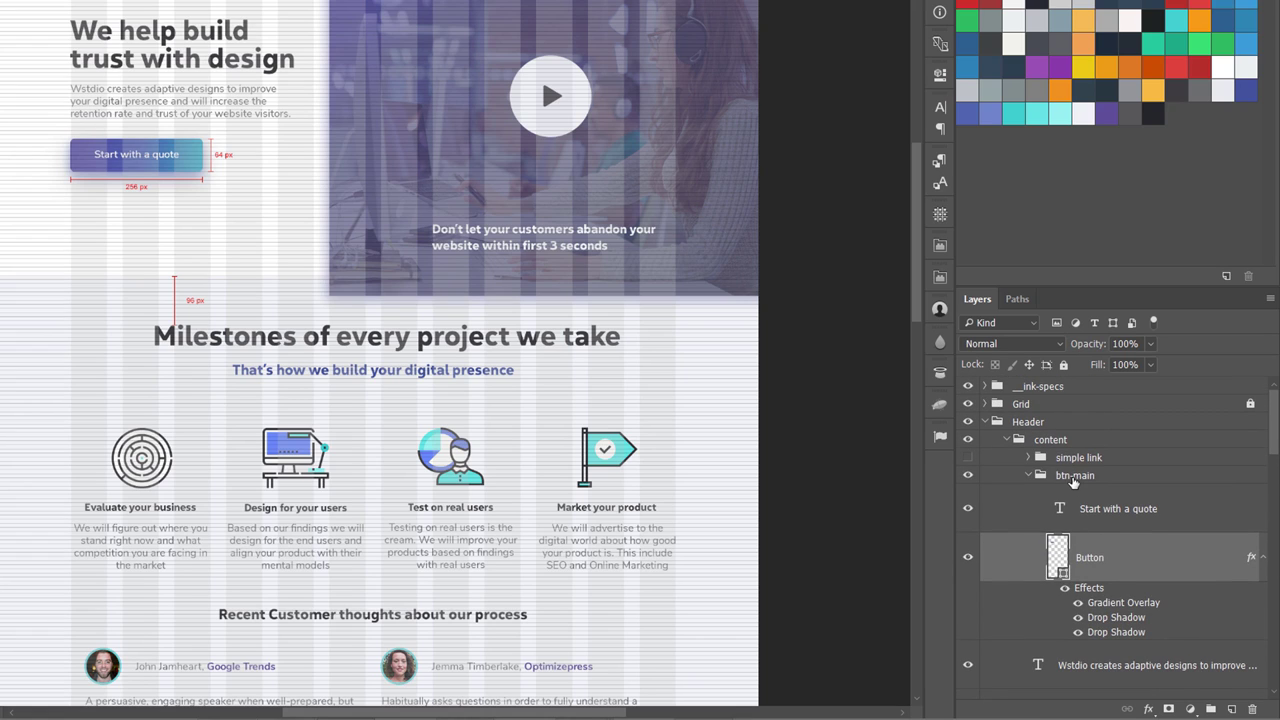
click(1073, 479)
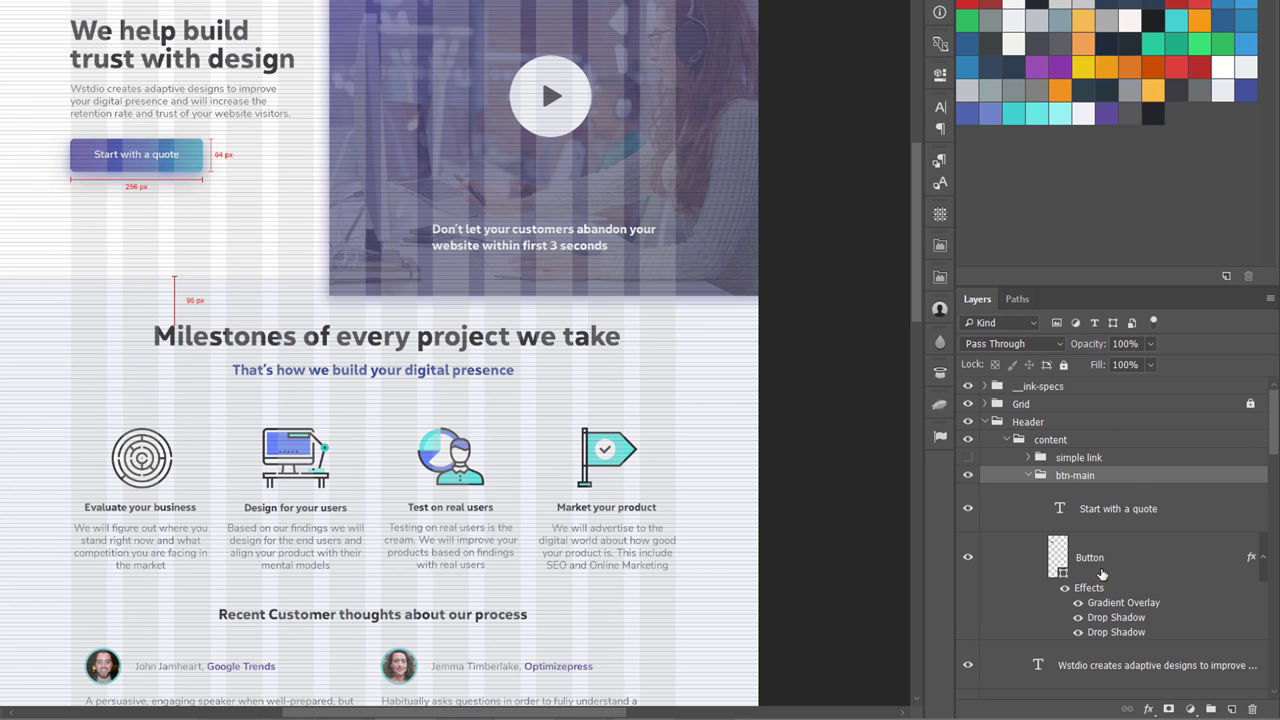
click(1029, 476)
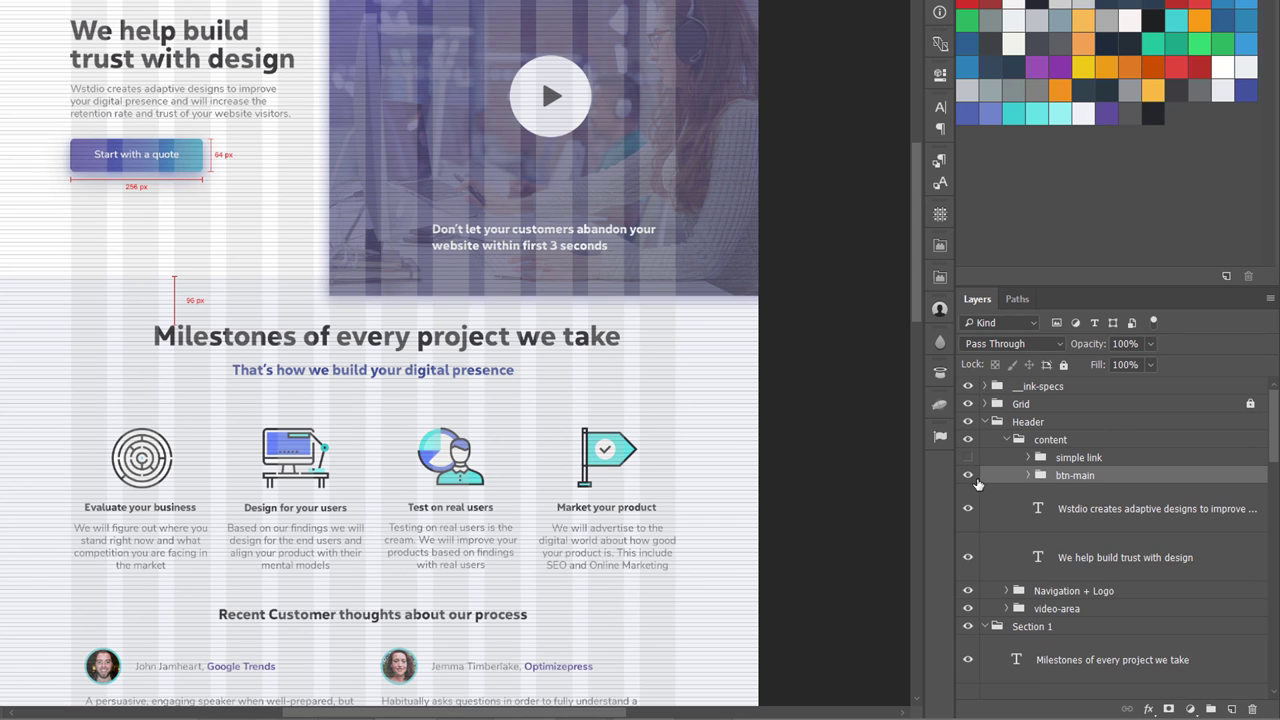
click(968, 477)
click(968, 477)
click(985, 422)
click(986, 440)
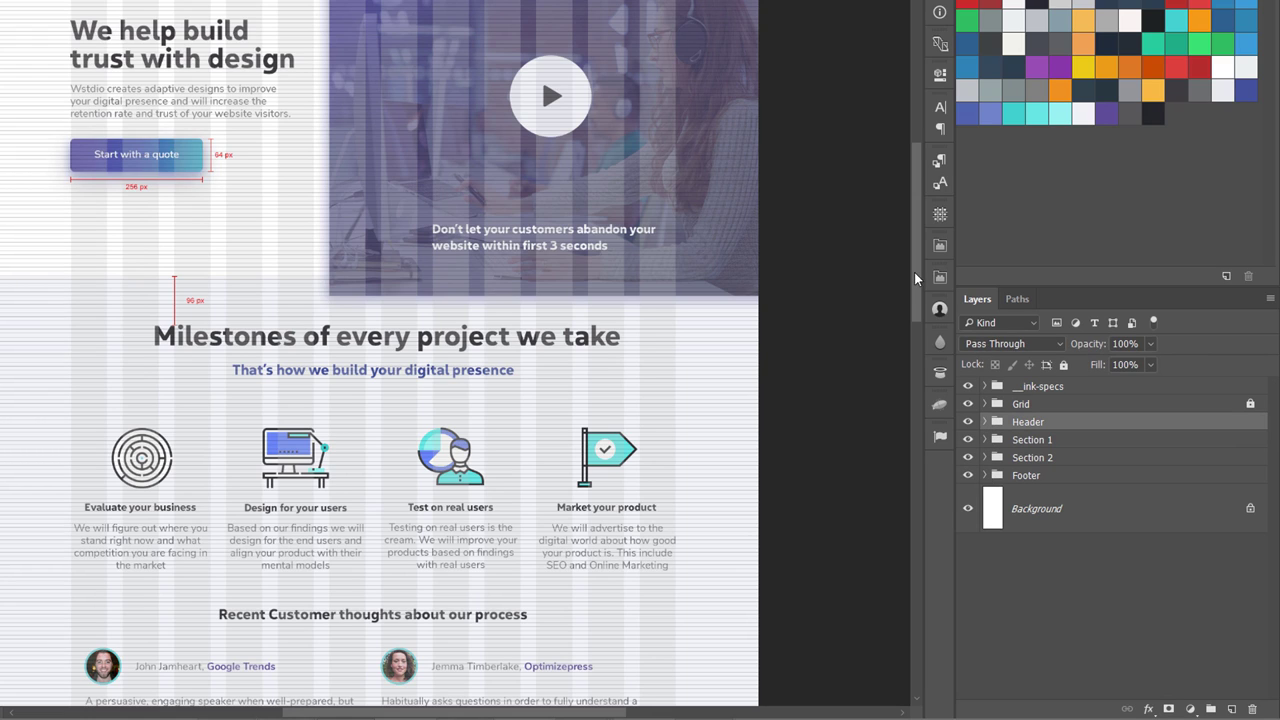
drag(914, 277, 921, 512)
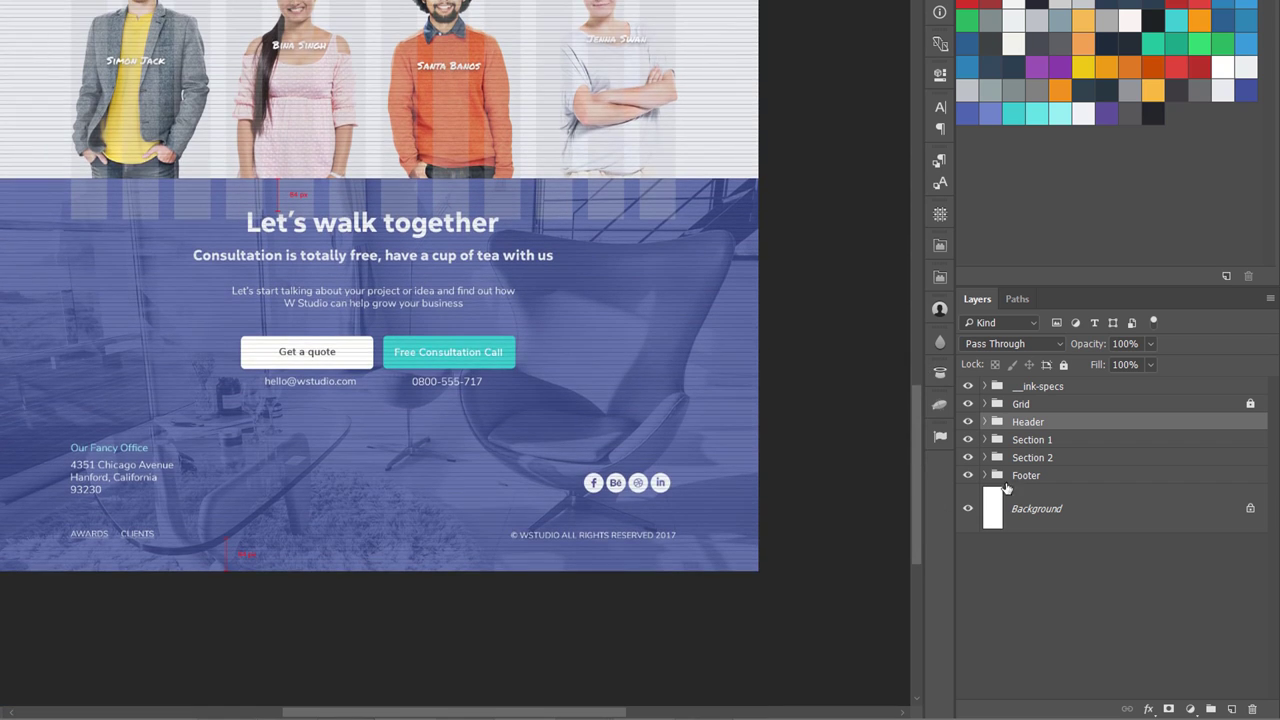
click(1012, 477)
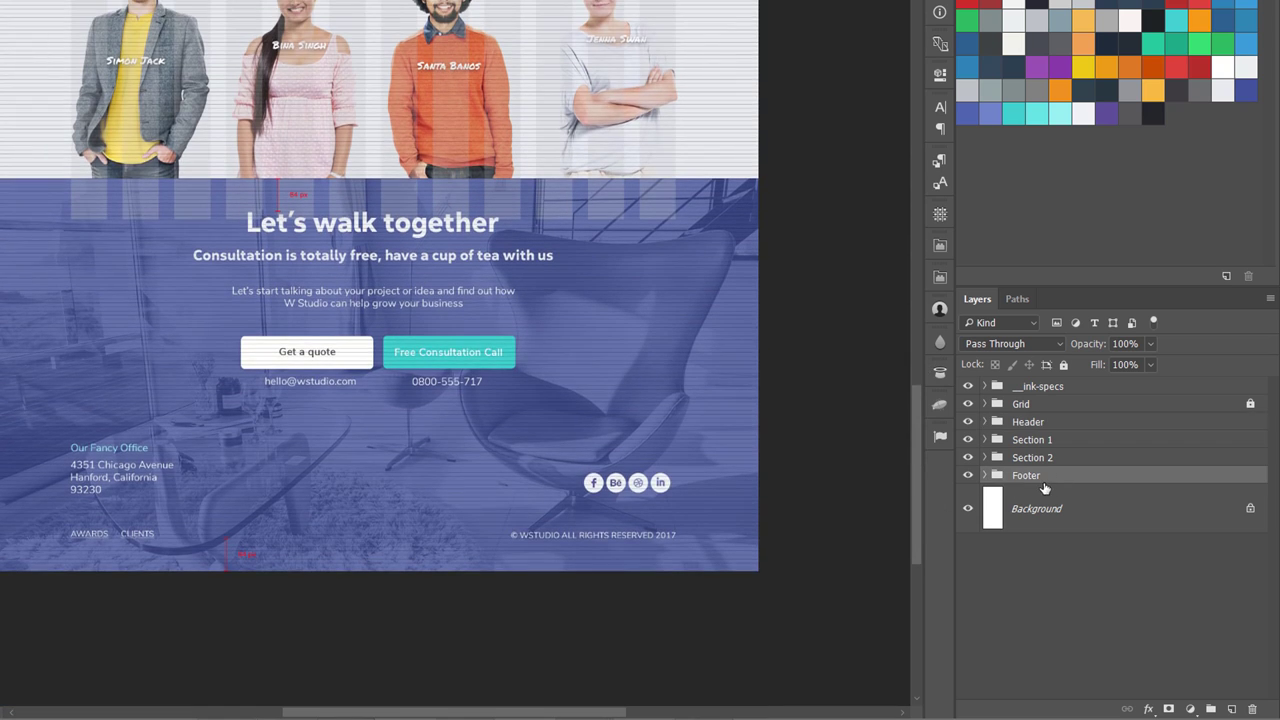
click(968, 476)
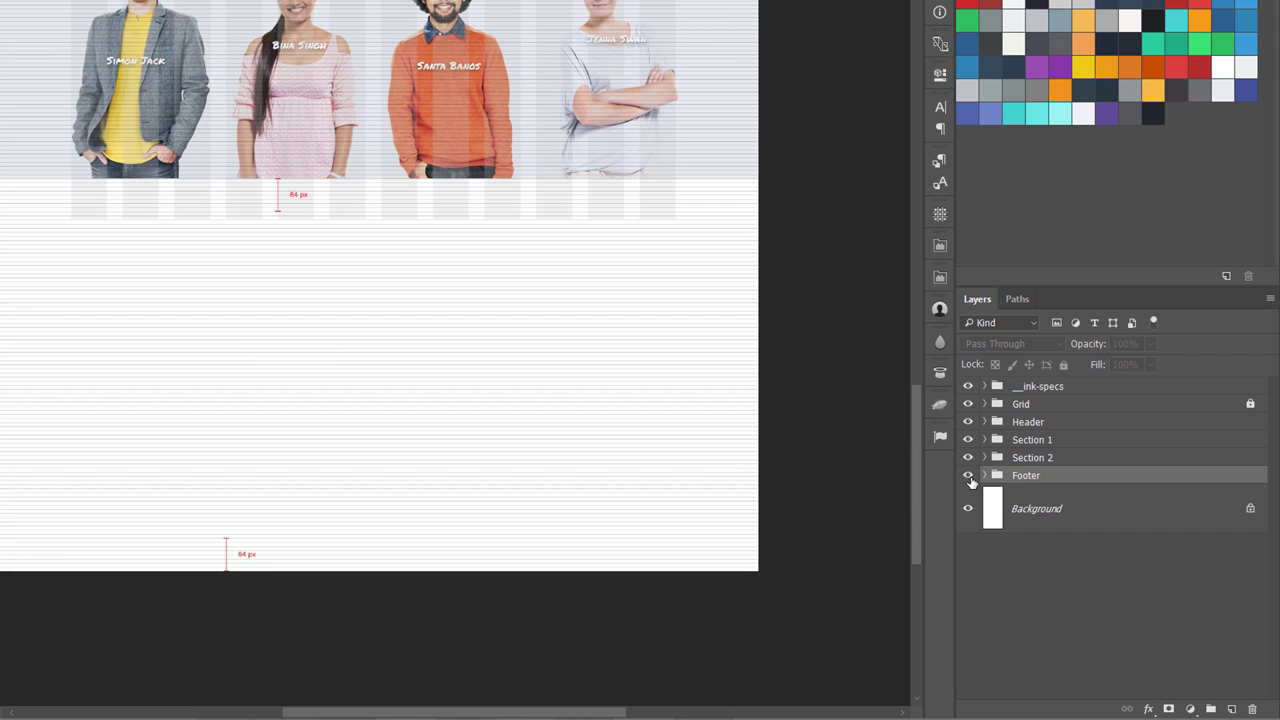
click(968, 476)
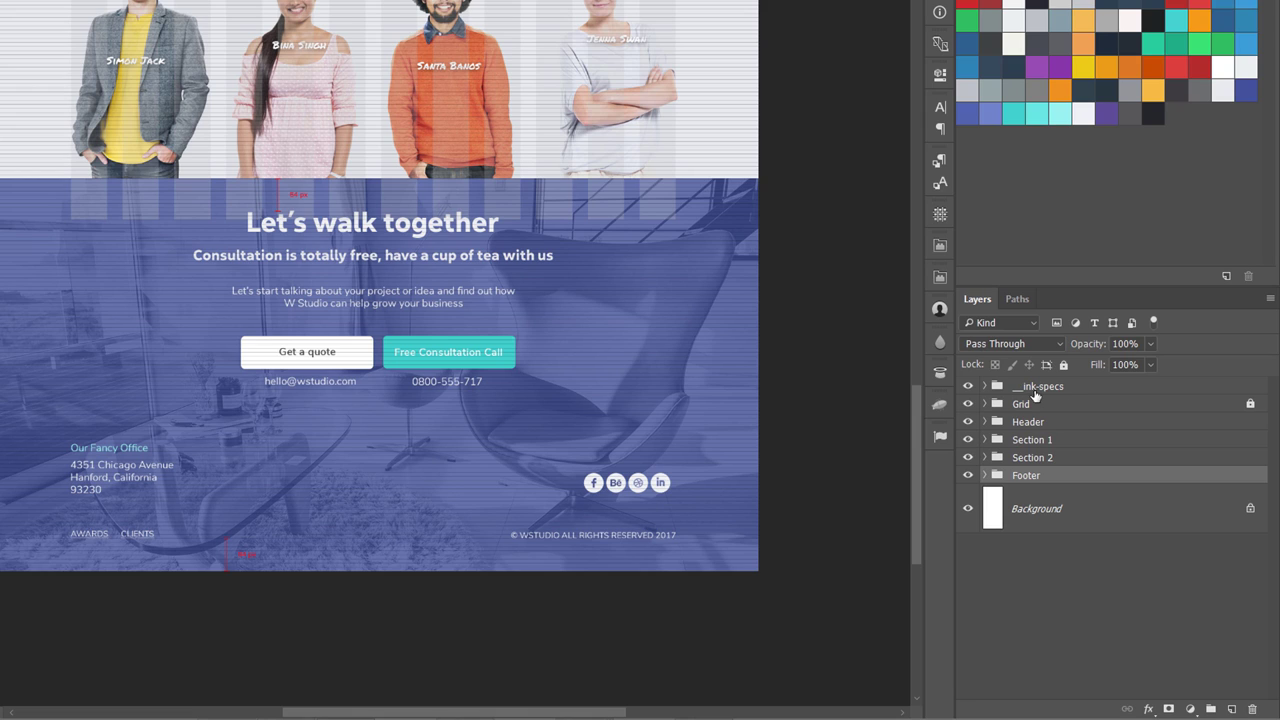
click(968, 388)
click(968, 388)
- Try an orange colour label on __ink-specs and a red label on Header
right_click(972, 390)
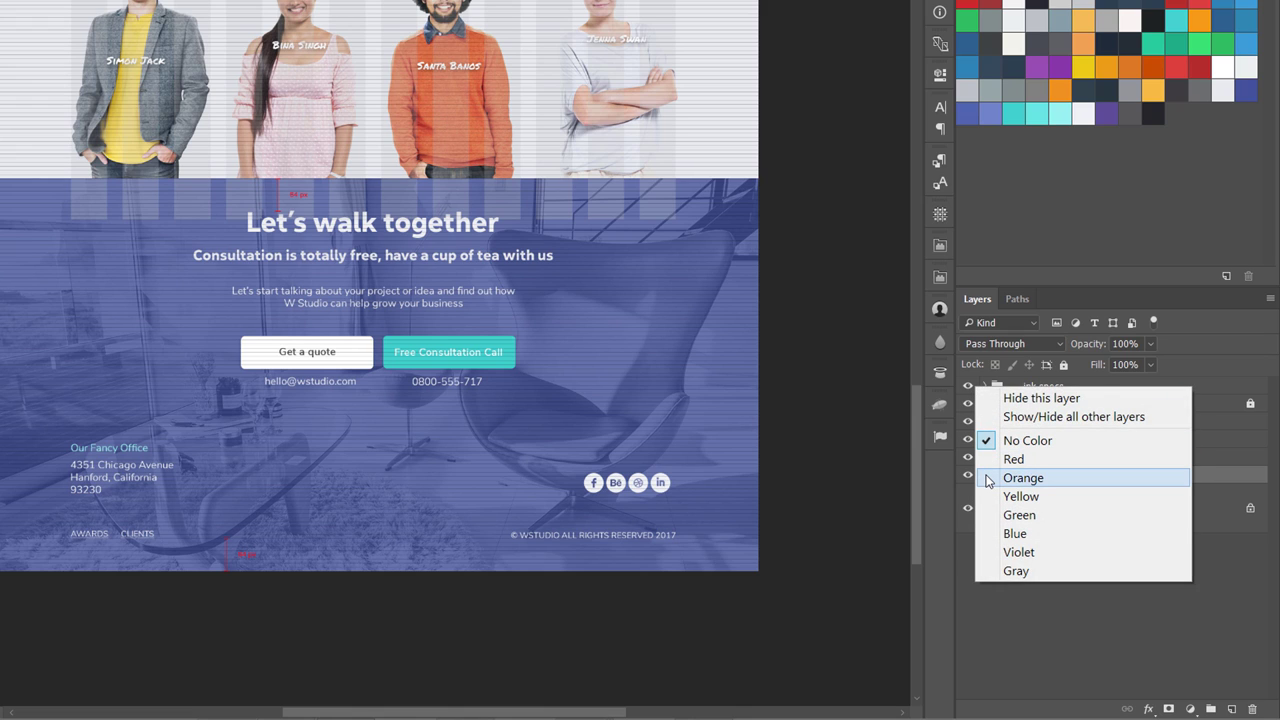
click(1022, 478)
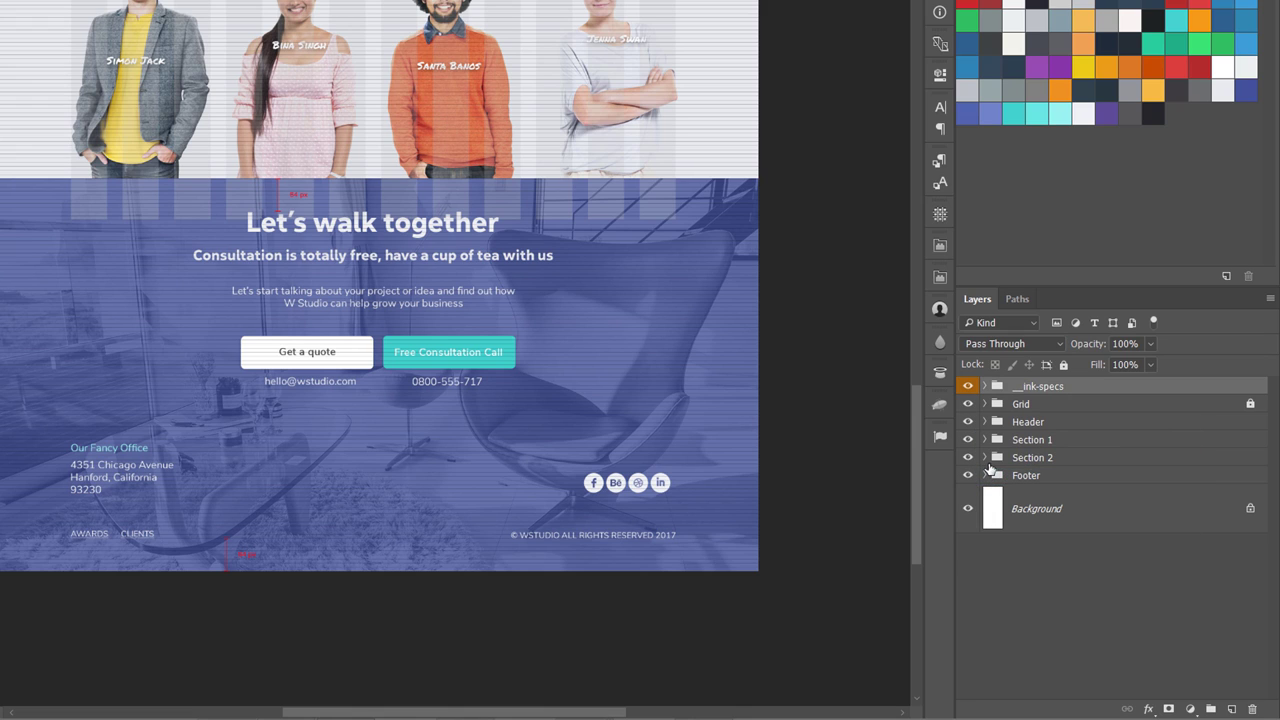
right_click(971, 427)
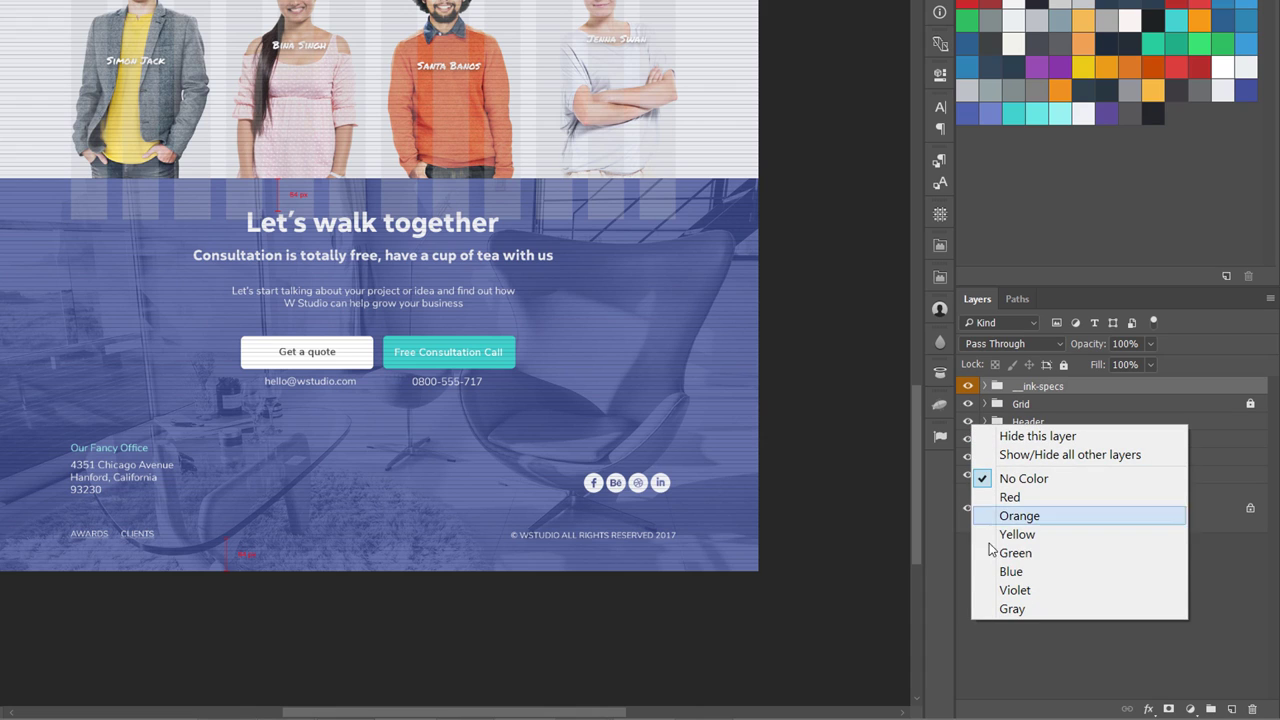
click(993, 498)
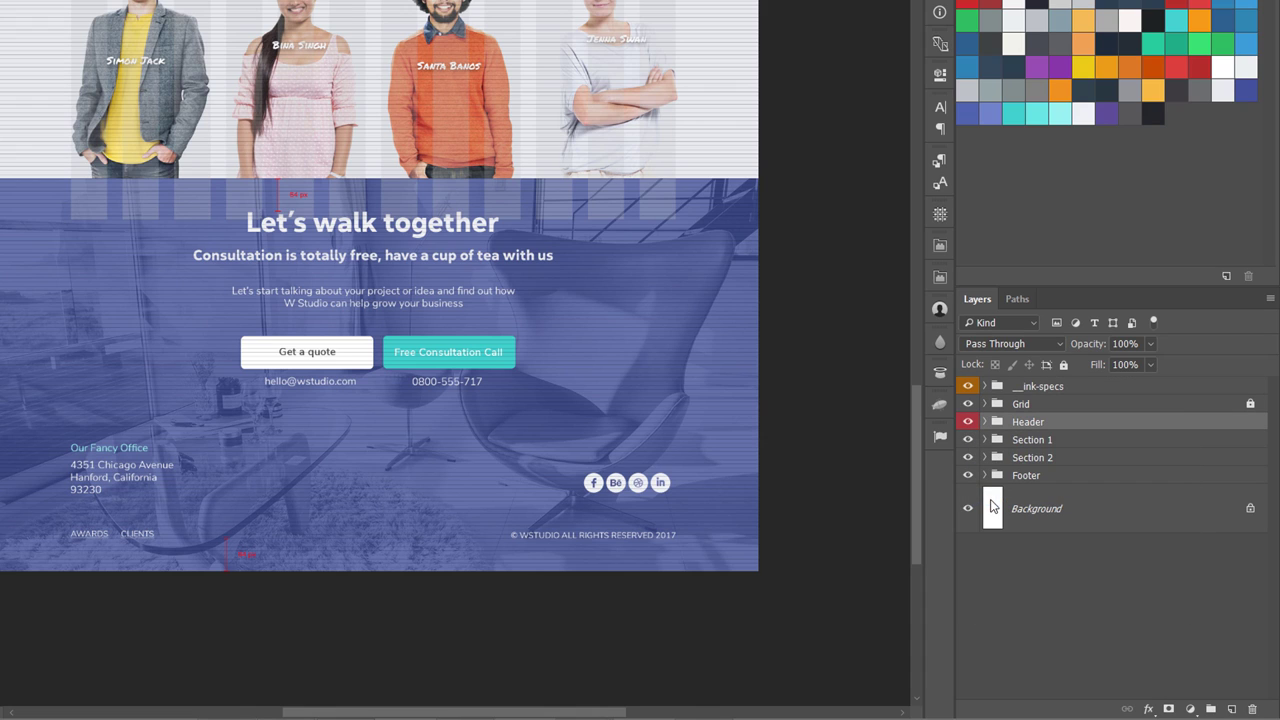
right_click(967, 421)
- Label the Grid group red and set Header and __ink-specs back to No Color
right_click(969, 405)
click(993, 474)
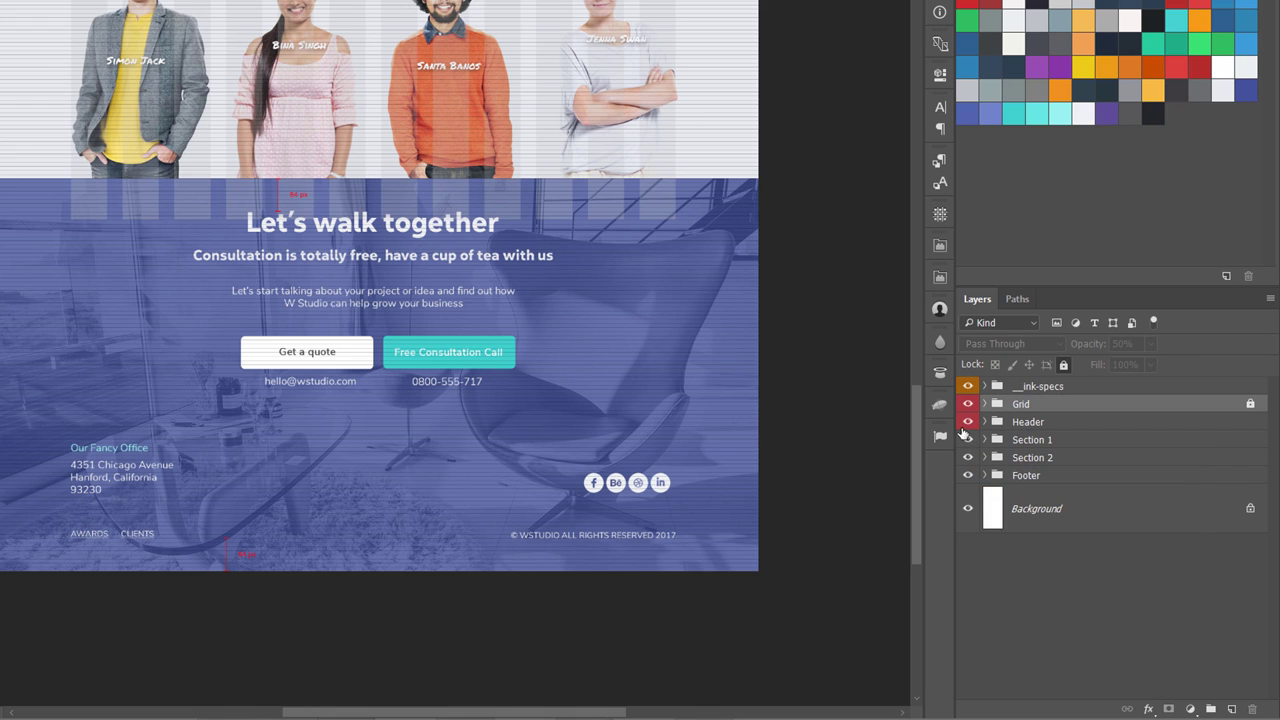
right_click(966, 422)
click(985, 479)
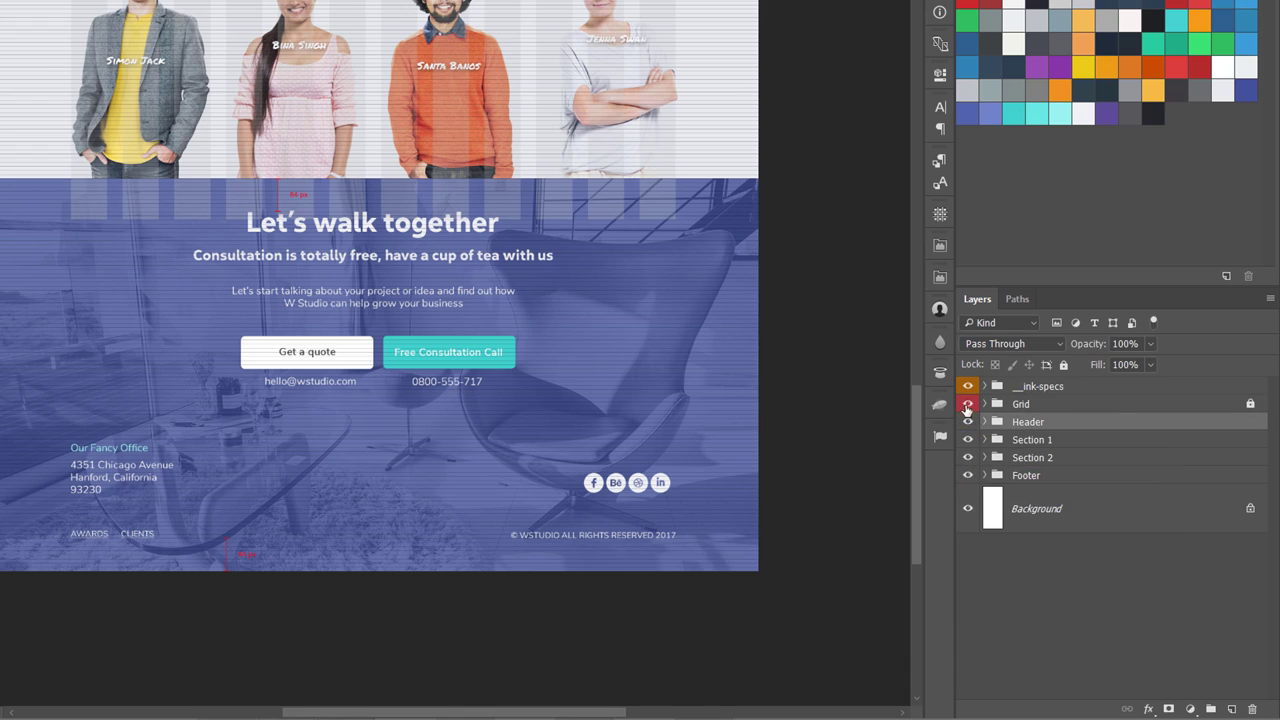
right_click(968, 388)
click(1005, 443)
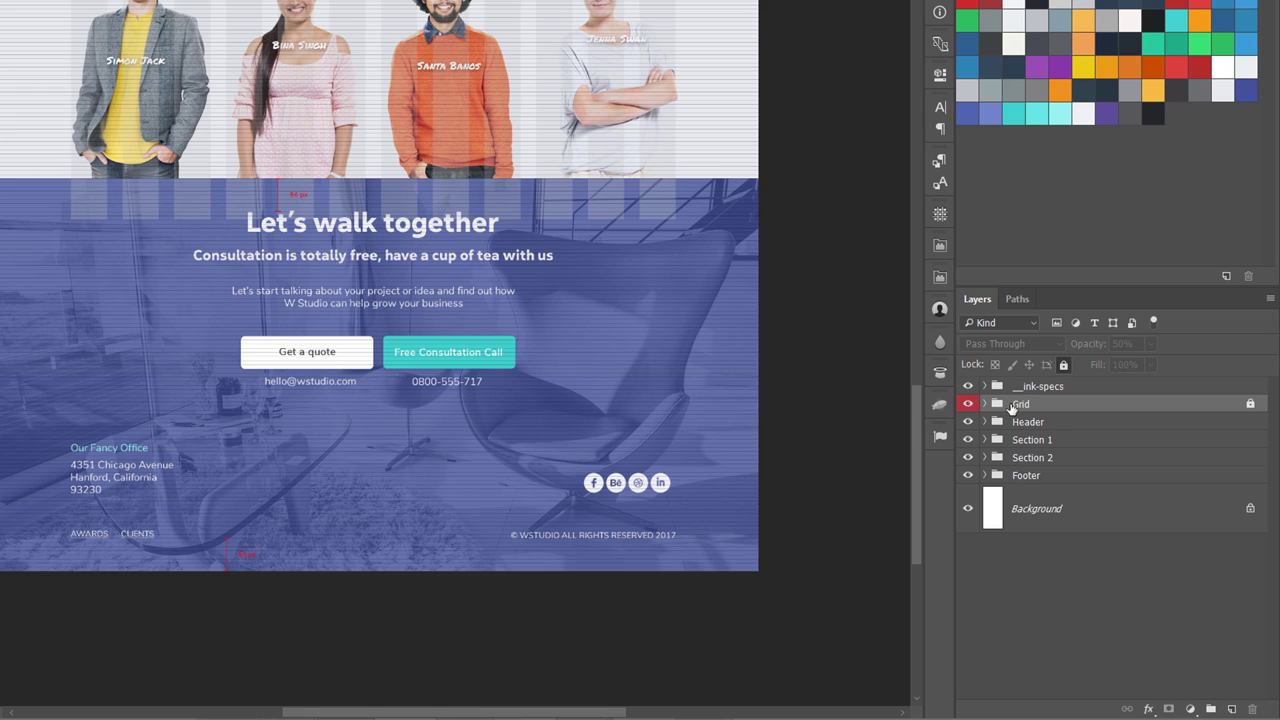
- Add a Solid Color fill layer above Background and rename it bg
click(1034, 508)
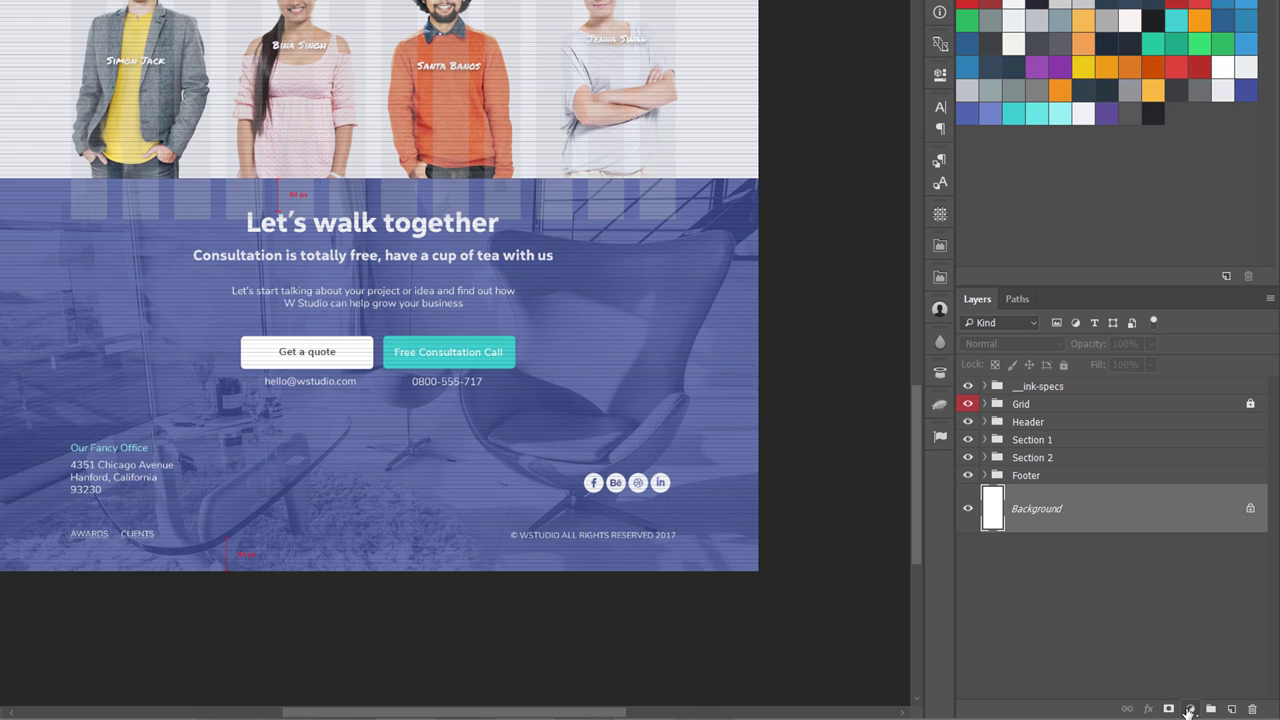
click(1190, 709)
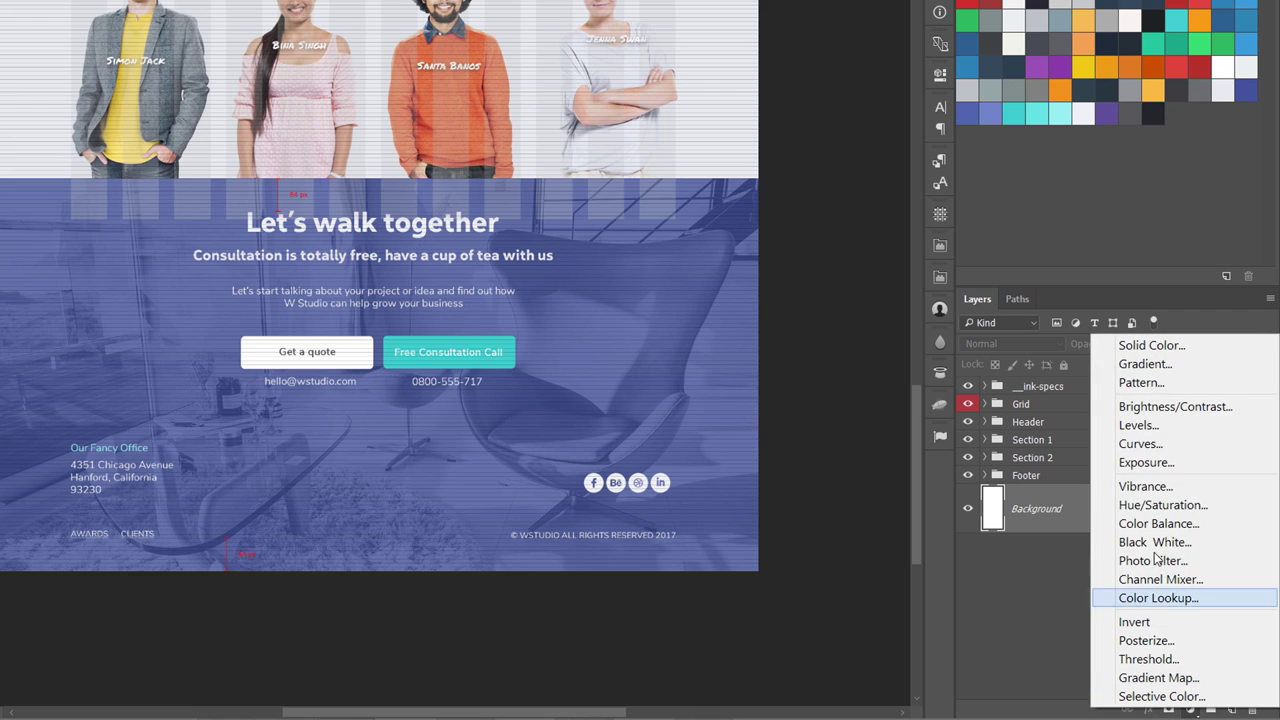
click(1140, 352)
click(776, 205)
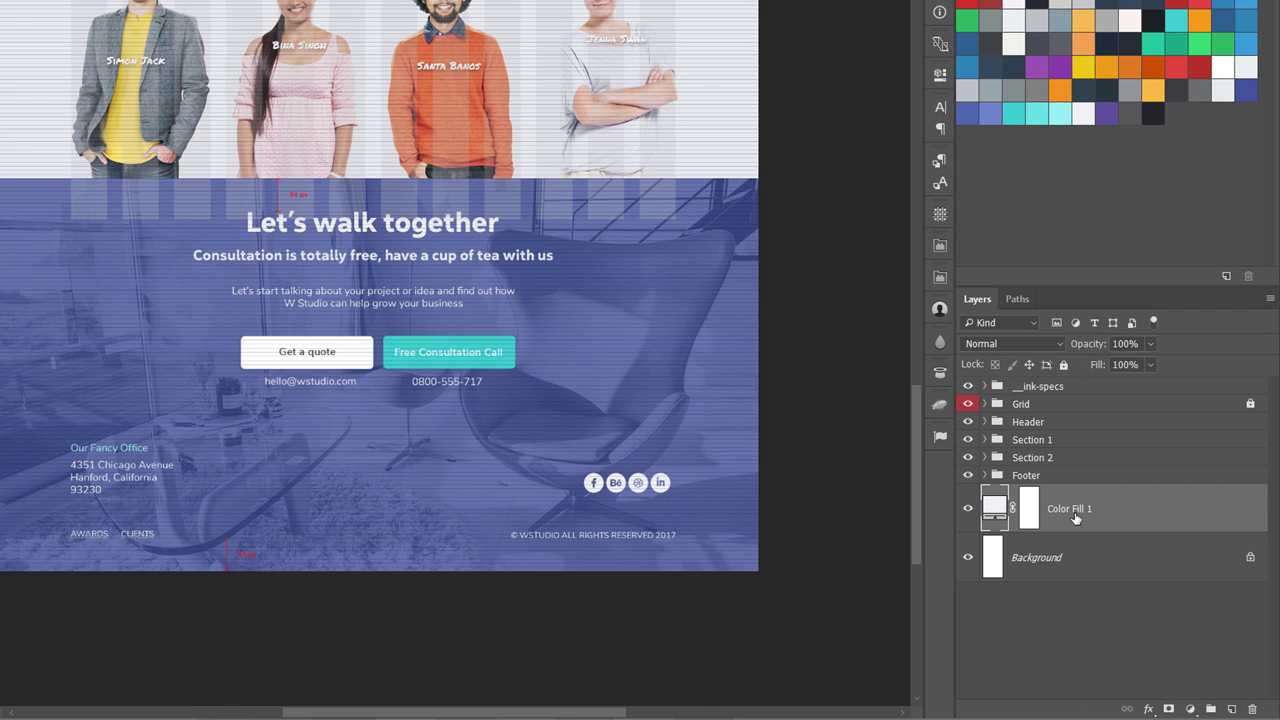
double_click(1072, 509)
text(bg)
key(Return)
- Change the bg layer's fill colour to light grey #d0d1d4
double_click(996, 508)
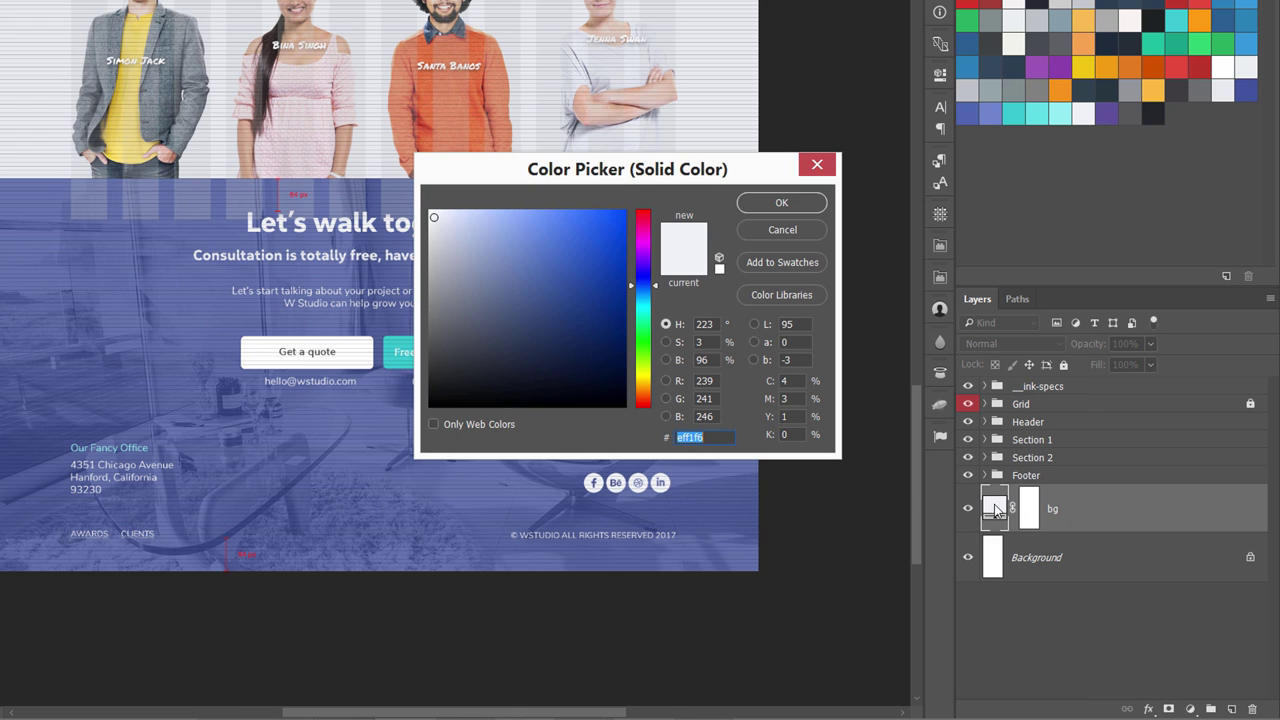
click(438, 247)
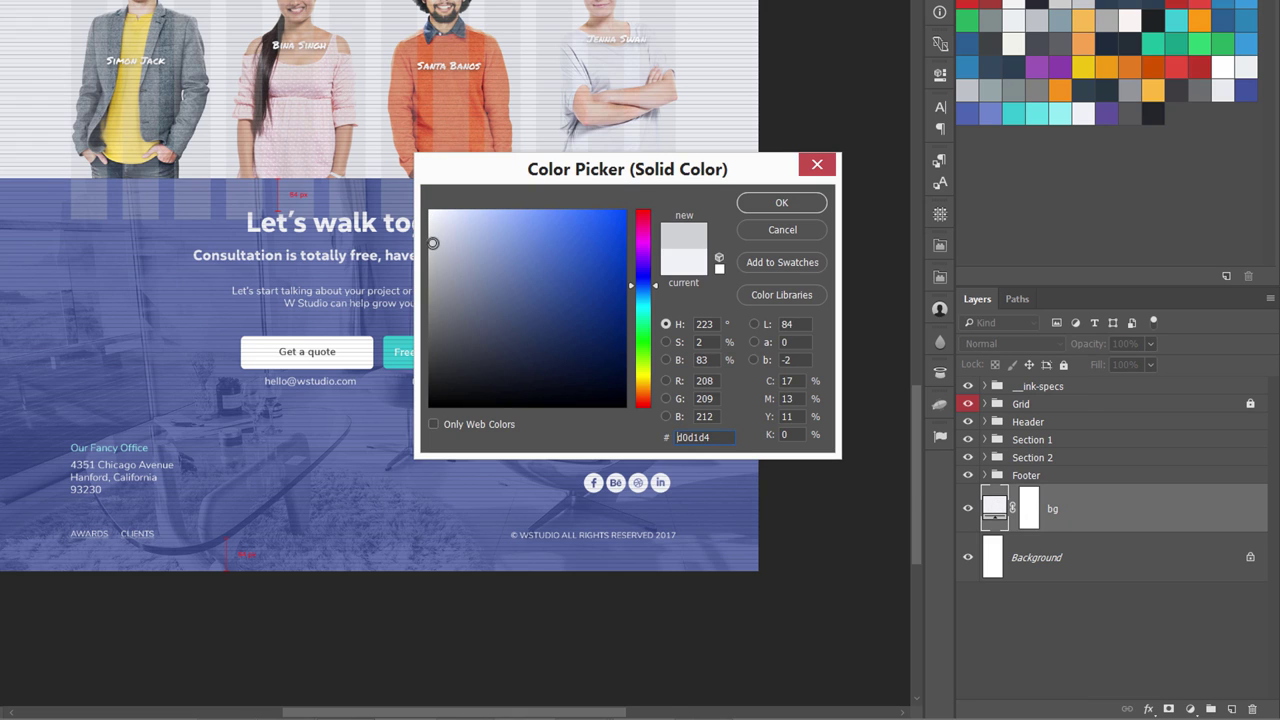
click(770, 204)
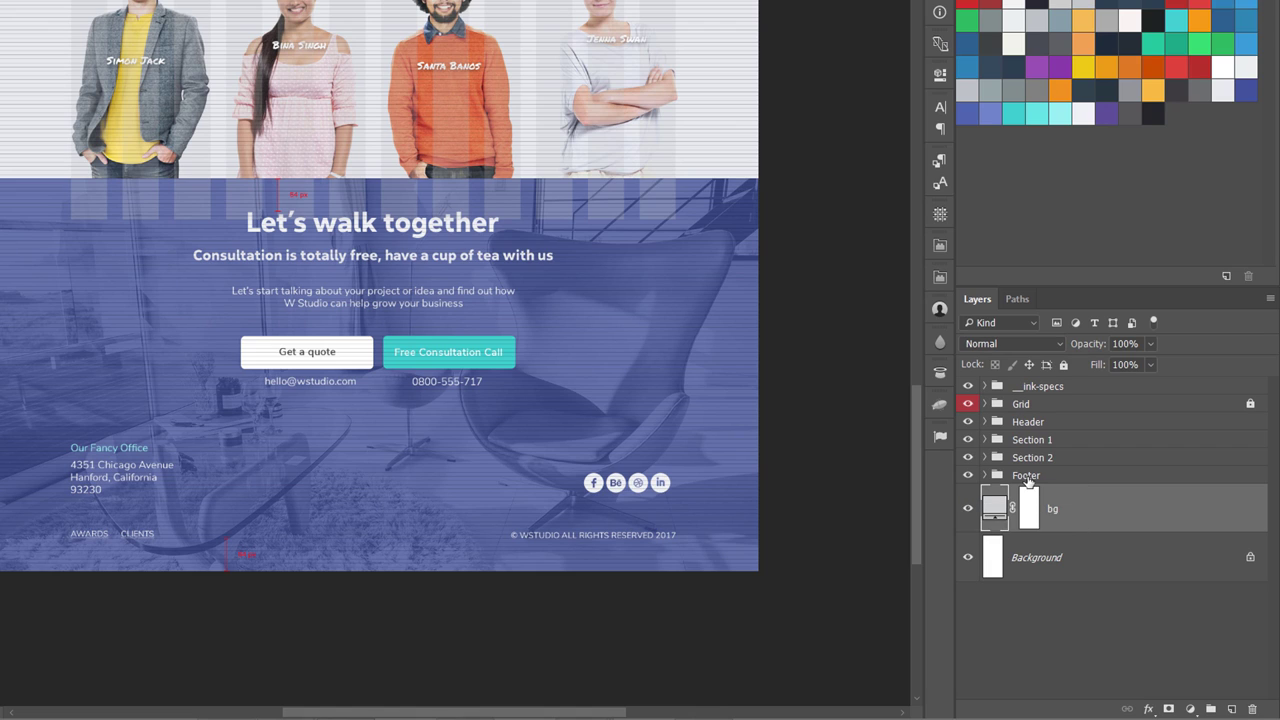
- Select the Header, Section 1 and Section 2 groups
click(1027, 424)
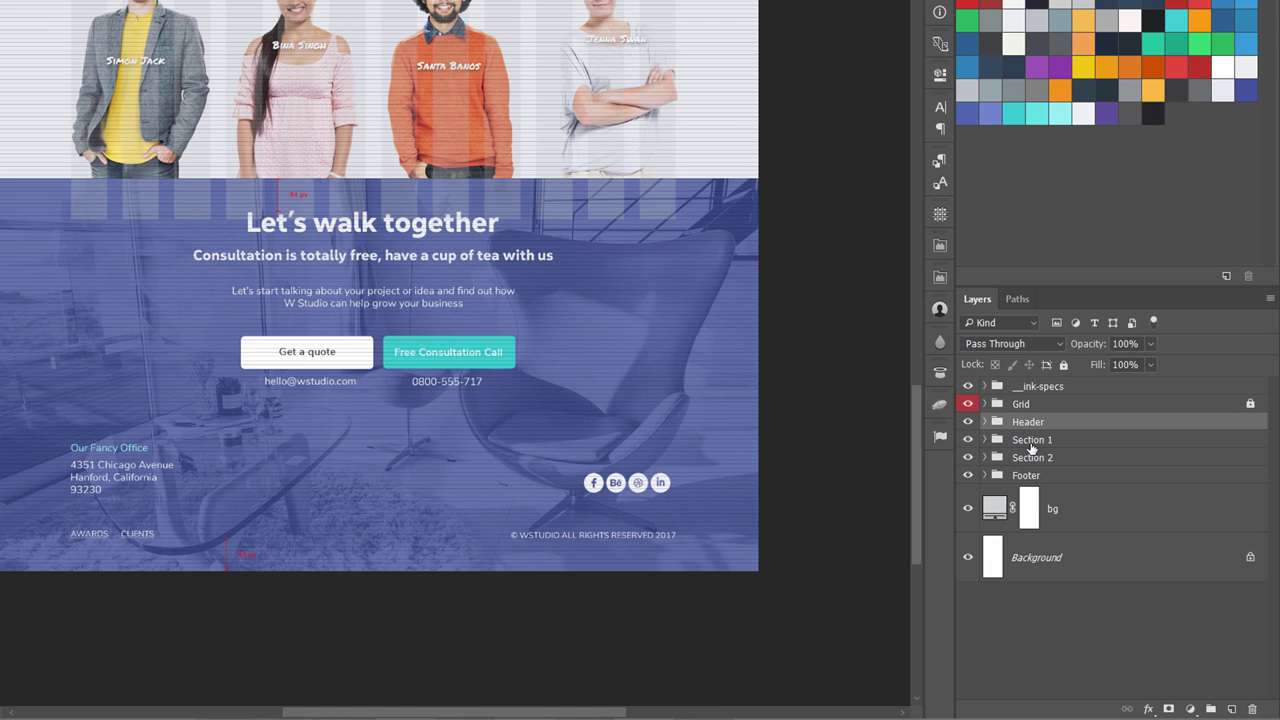
click(1030, 440)
click(1033, 458)
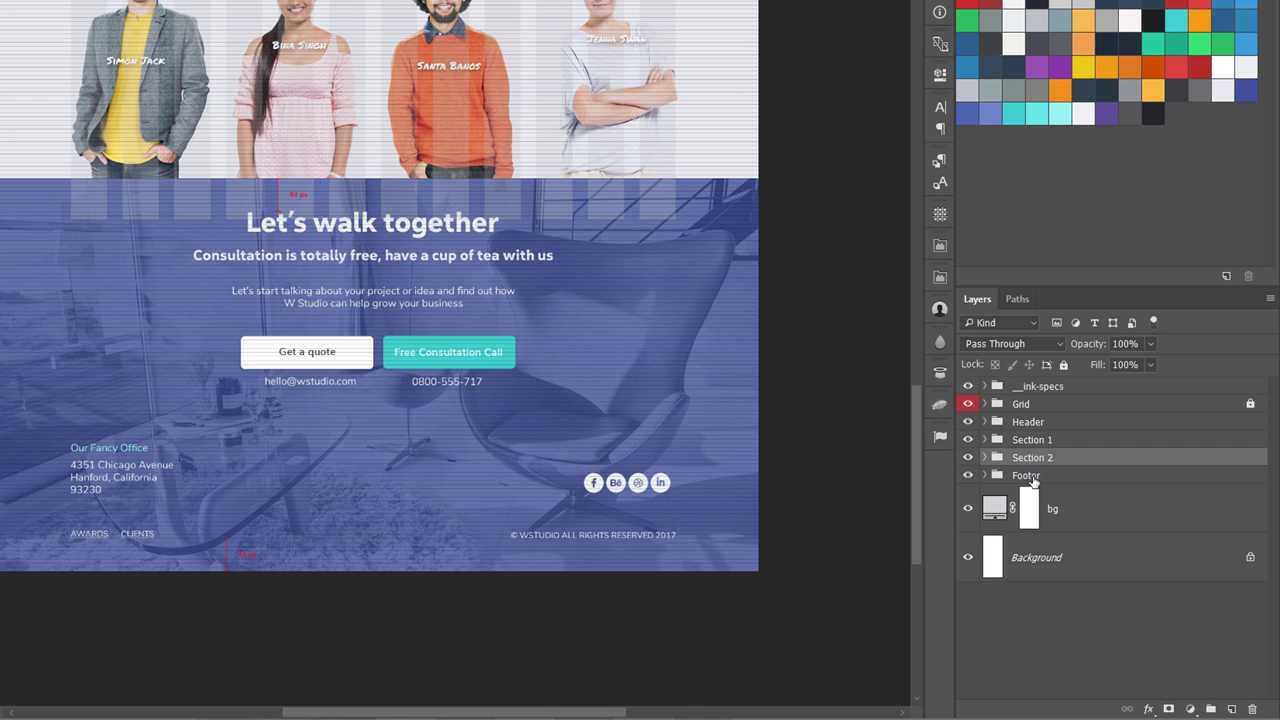
click(1034, 478)
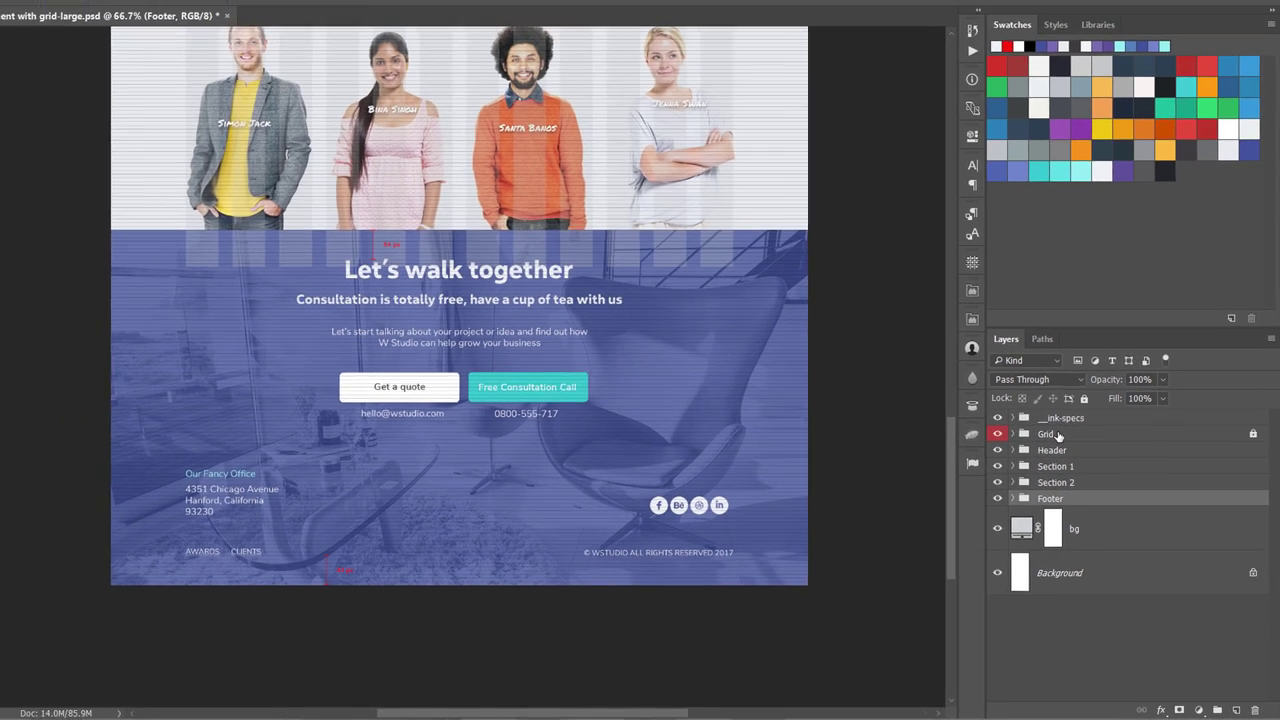
click(972, 50)
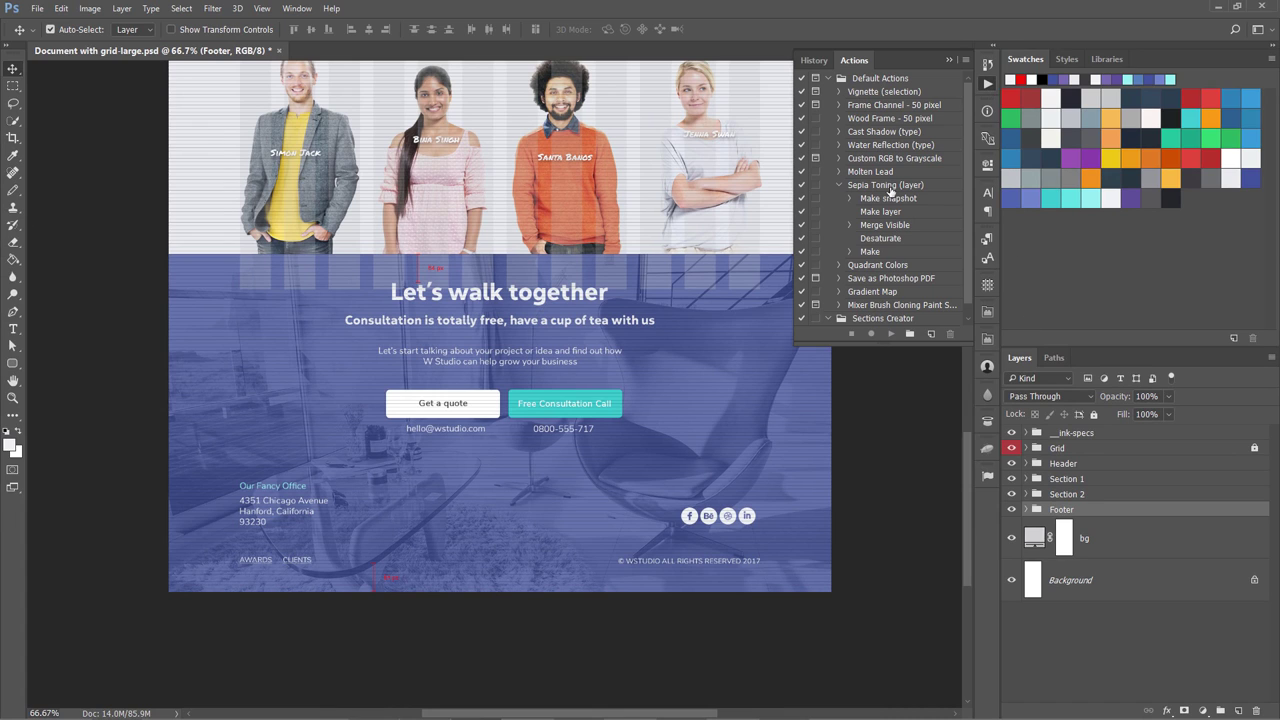
click(828, 78)
click(828, 92)
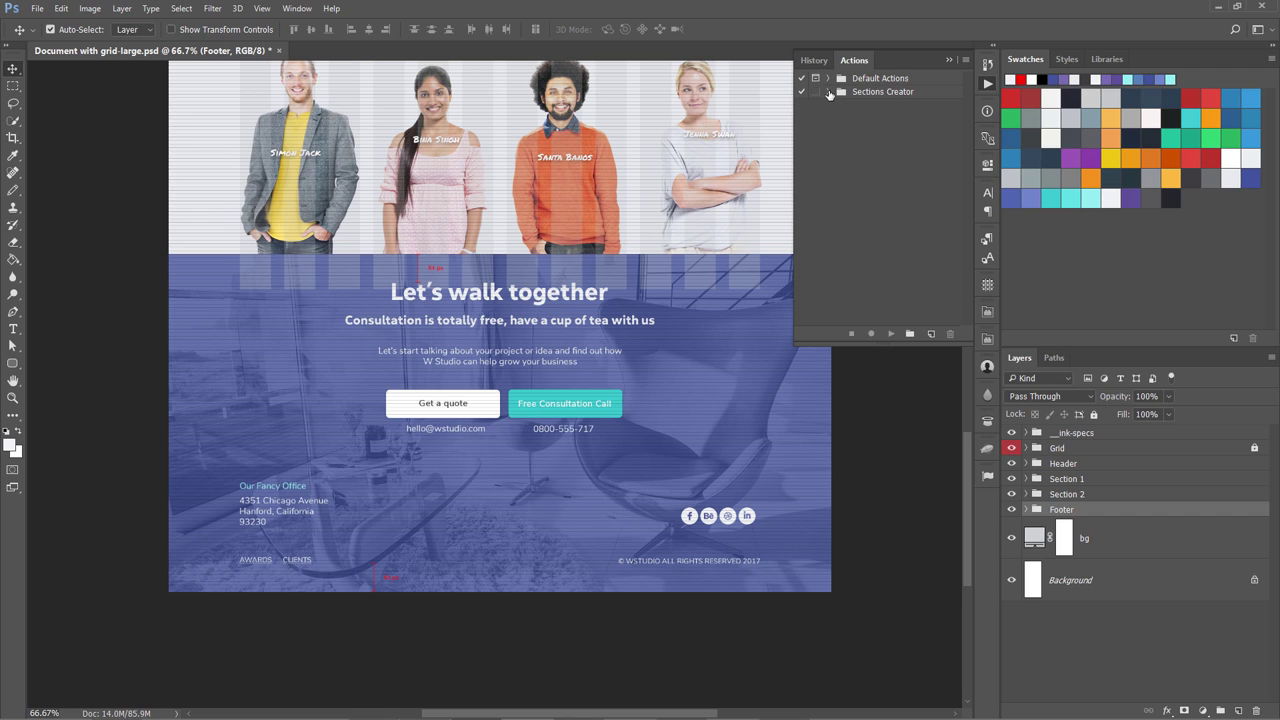
click(988, 83)
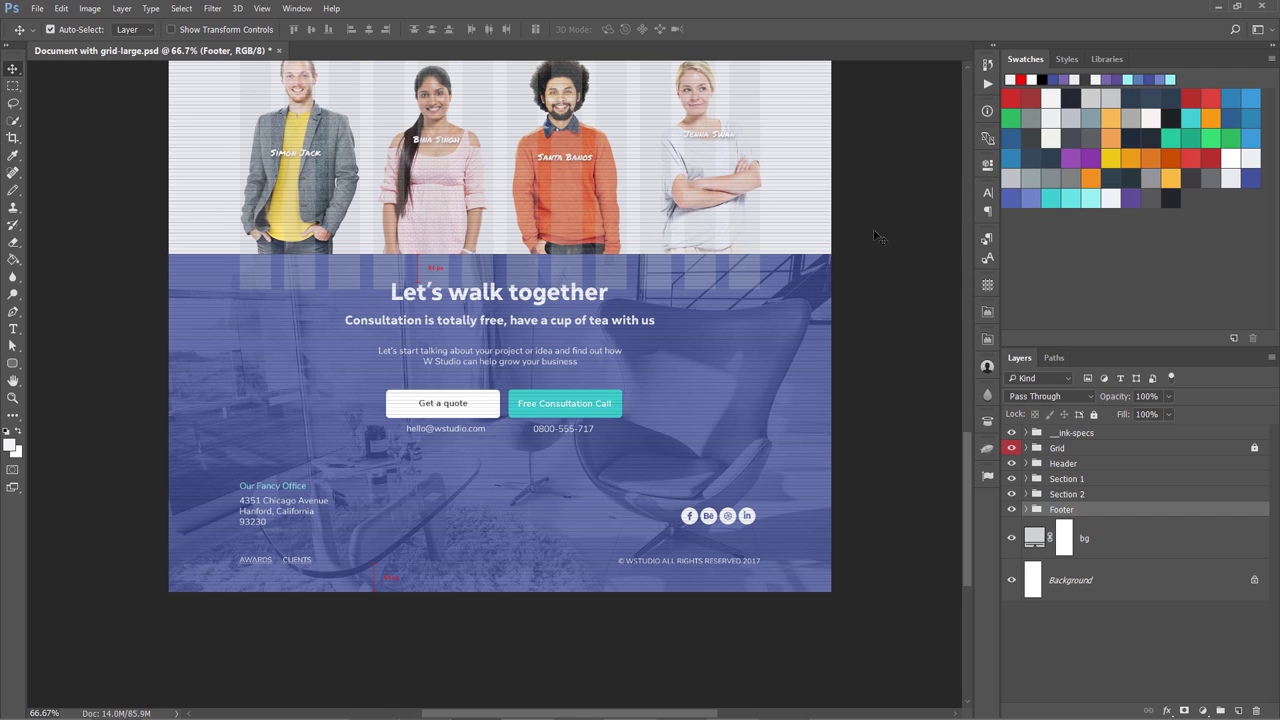